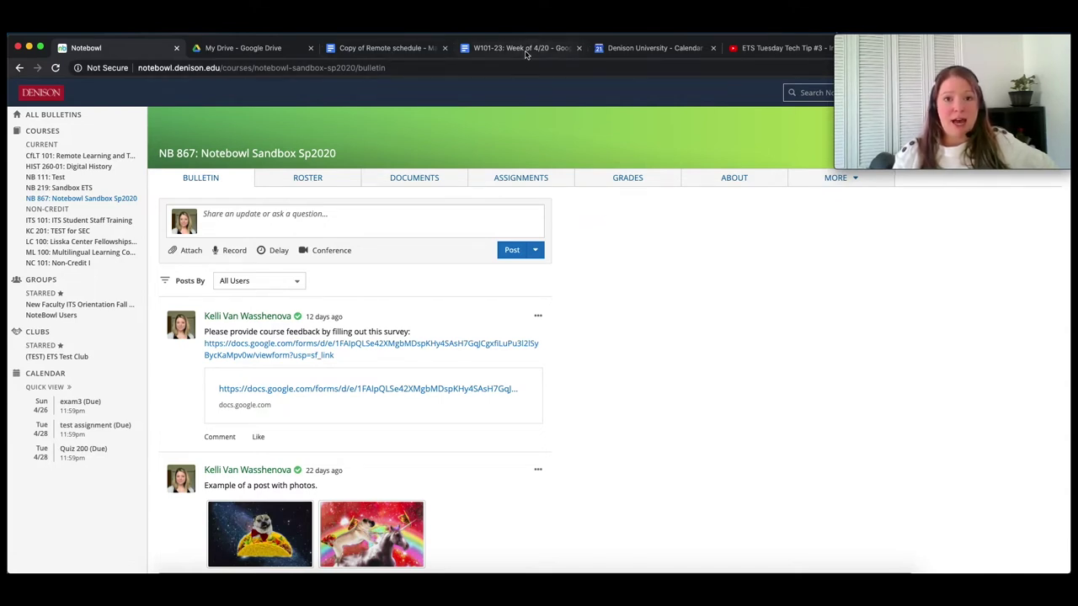
# - Switch to the 'W101-23: Week of 4/20' schedule document
pyautogui.click(525, 50)
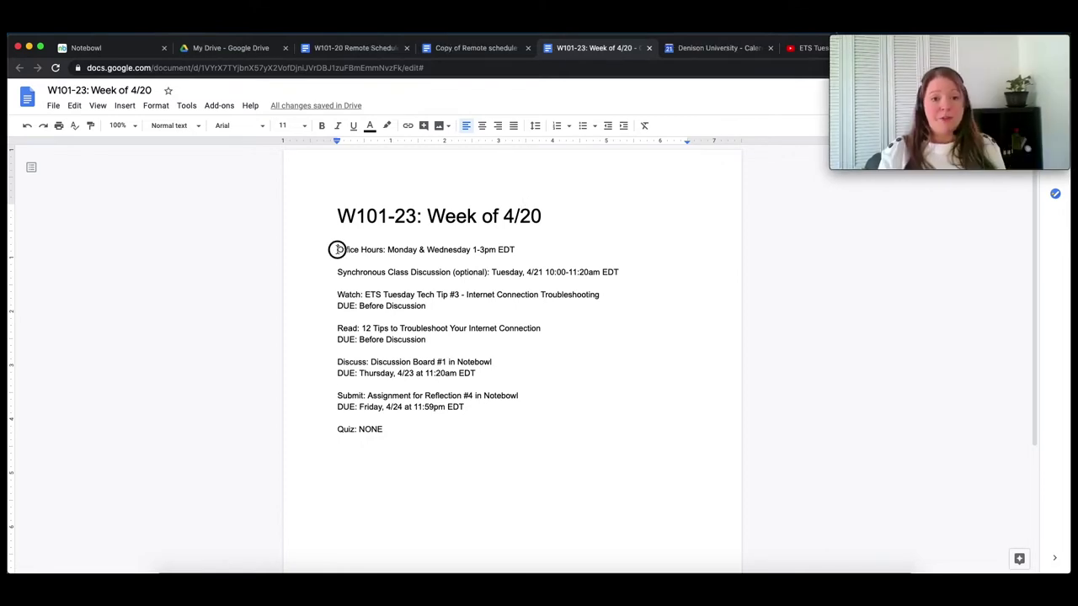
# - Make the Office Hours and Synchronous Class Discussion labels bold and 12 pt
pyautogui.moveTo(337, 249); pyautogui.dragTo(385, 249)
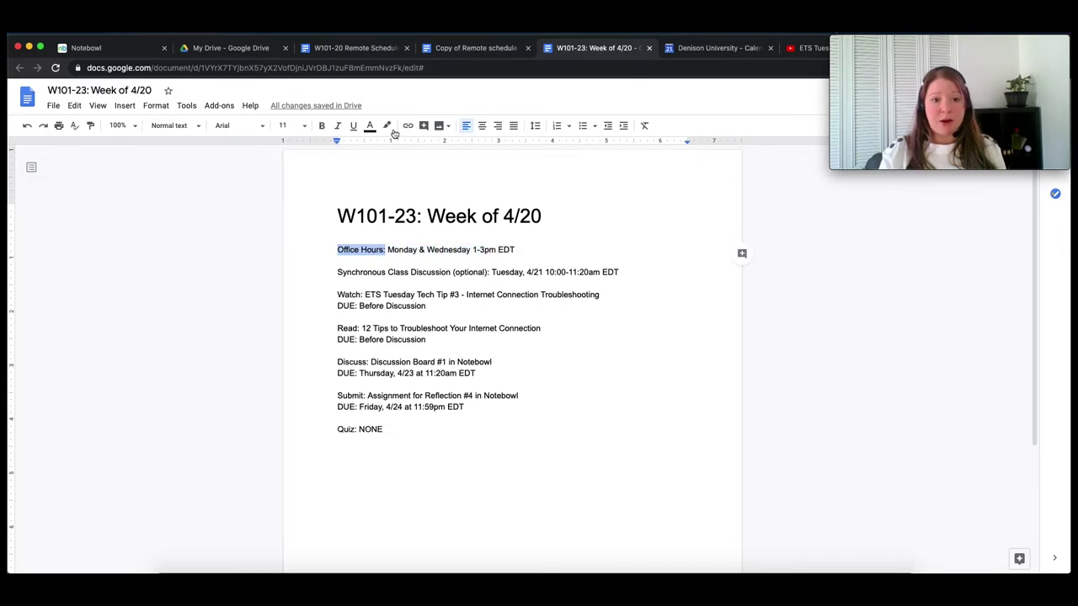
pyautogui.click(321, 125)
pyautogui.click(304, 125)
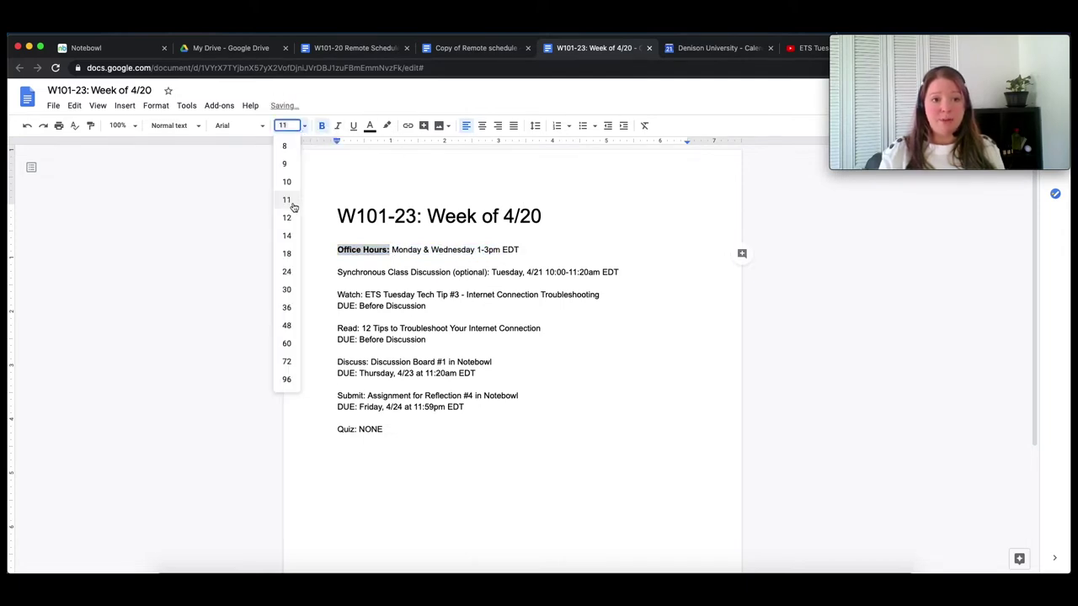
pyautogui.click(291, 217)
pyautogui.click(449, 273)
pyautogui.moveTo(328, 273); pyautogui.dragTo(489, 273)
pyautogui.click(320, 126)
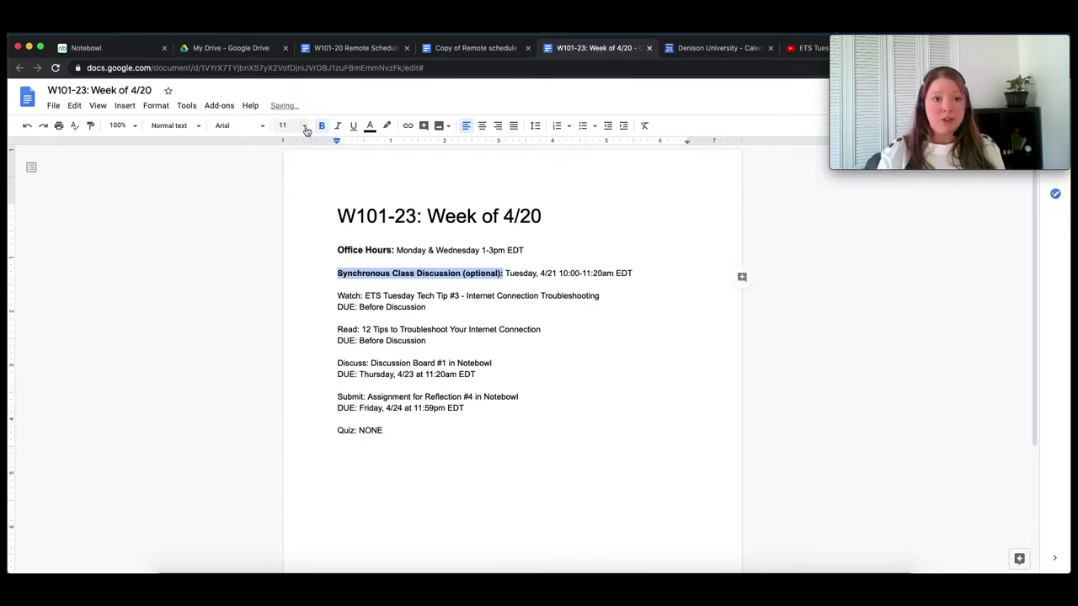
pyautogui.click(304, 125)
pyautogui.click(286, 219)
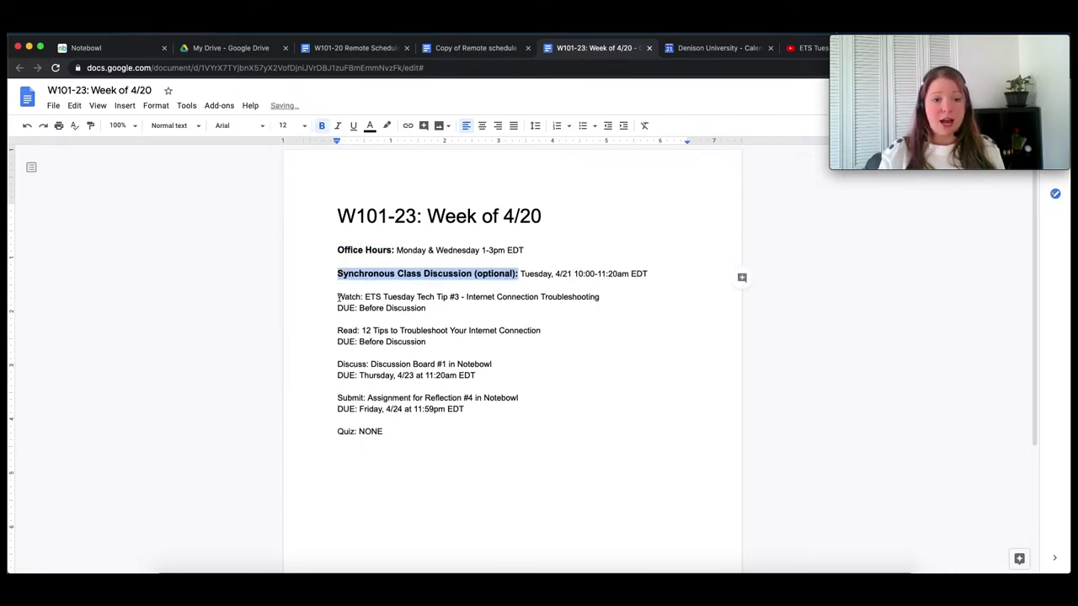
# - Make the Watch and Read labels bold and 12 pt
pyautogui.moveTo(336, 297); pyautogui.dragTo(363, 297)
pyautogui.click(302, 126)
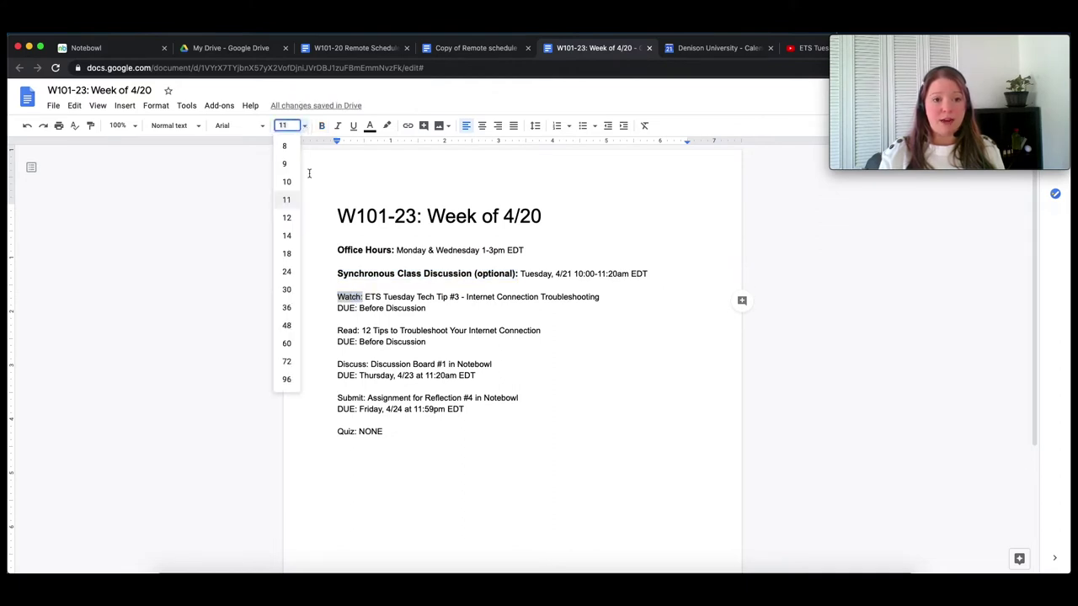
pyautogui.click(287, 219)
pyautogui.click(321, 126)
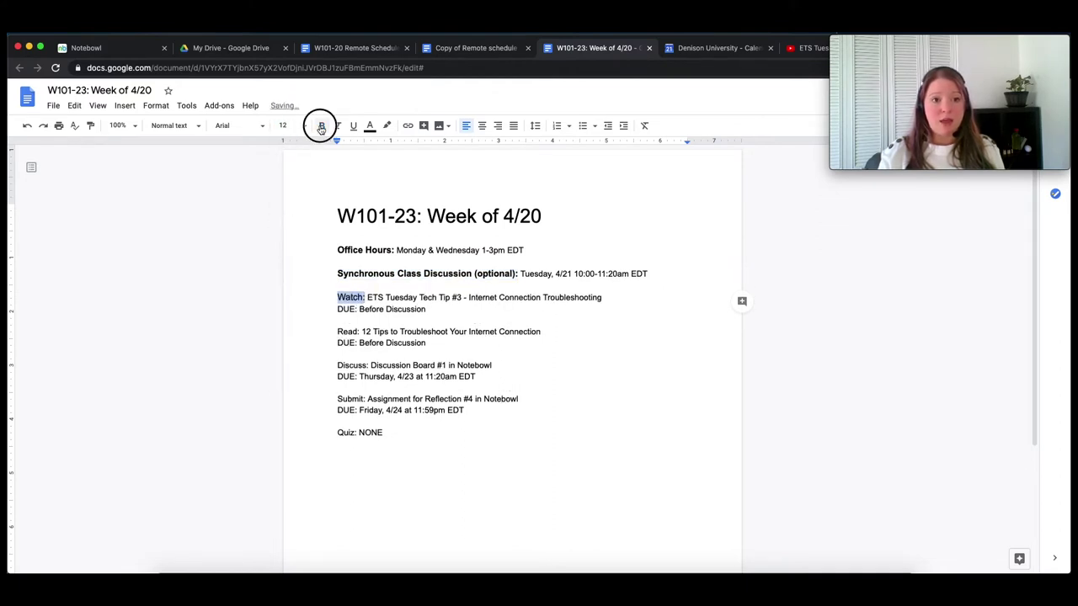
pyautogui.click(354, 255)
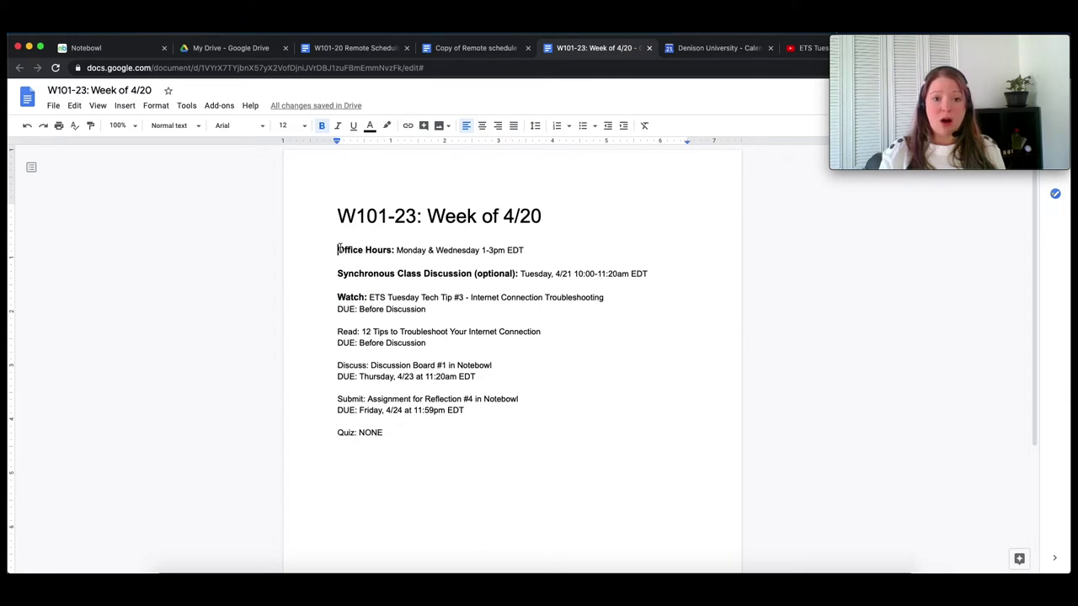
pyautogui.click(353, 274)
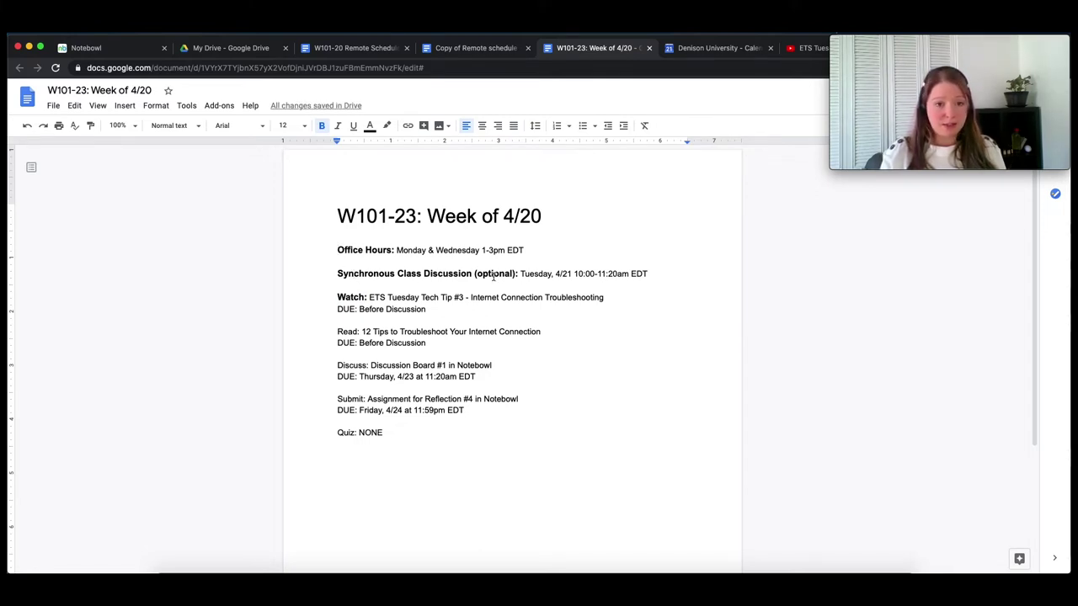
pyautogui.doubleClick(348, 331)
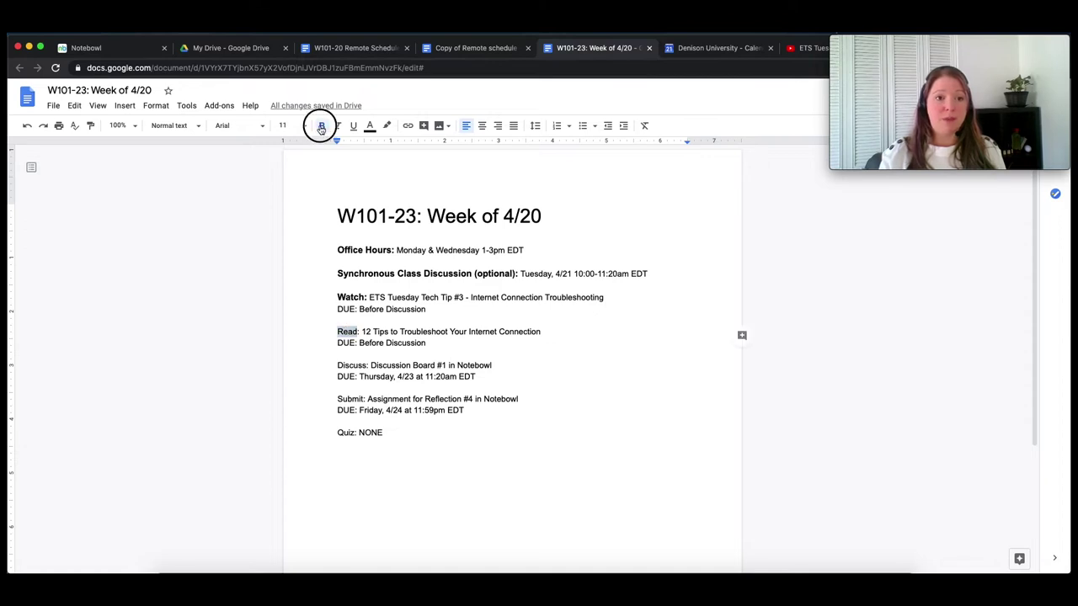
pyautogui.click(321, 125)
pyautogui.click(283, 126)
pyautogui.click(286, 218)
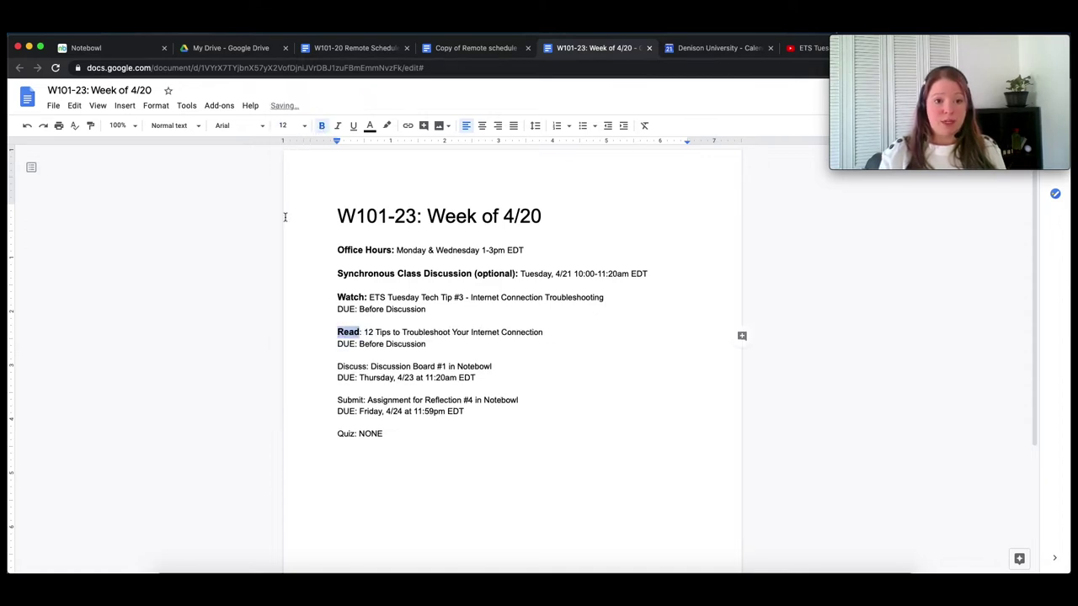
pyautogui.click(384, 328)
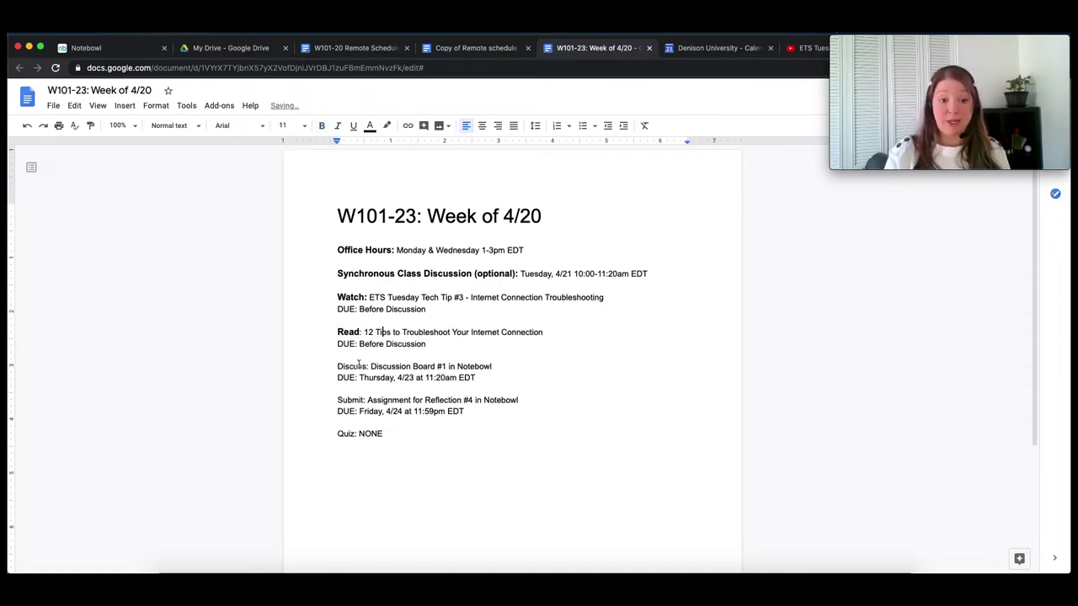
# - Make the Discuss and Submit labels bold and 12 pt
pyautogui.doubleClick(353, 366)
pyautogui.click(318, 127)
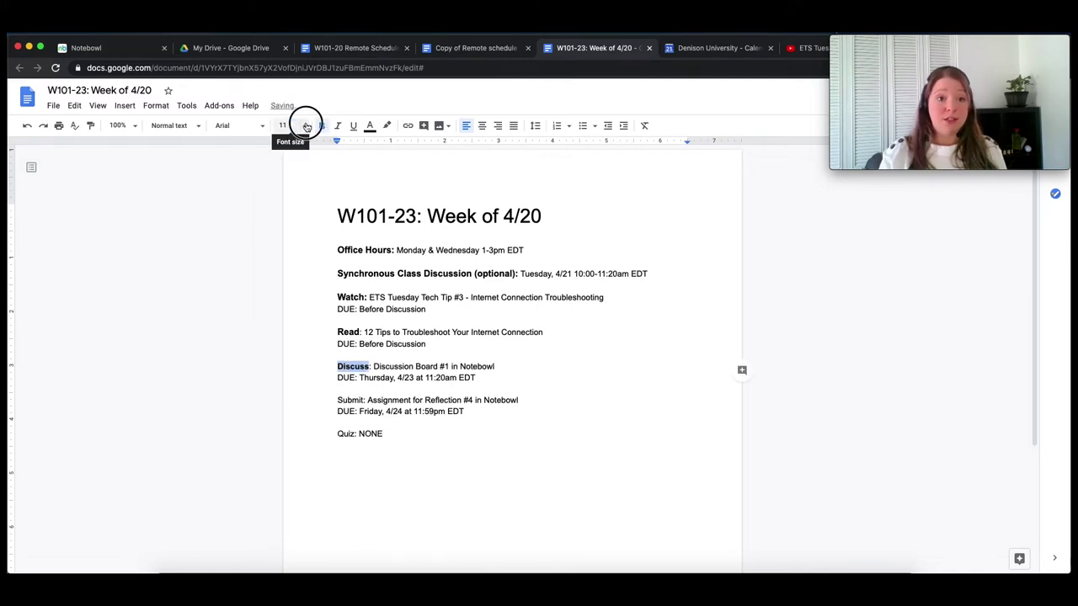
pyautogui.click(286, 126)
pyautogui.click(288, 218)
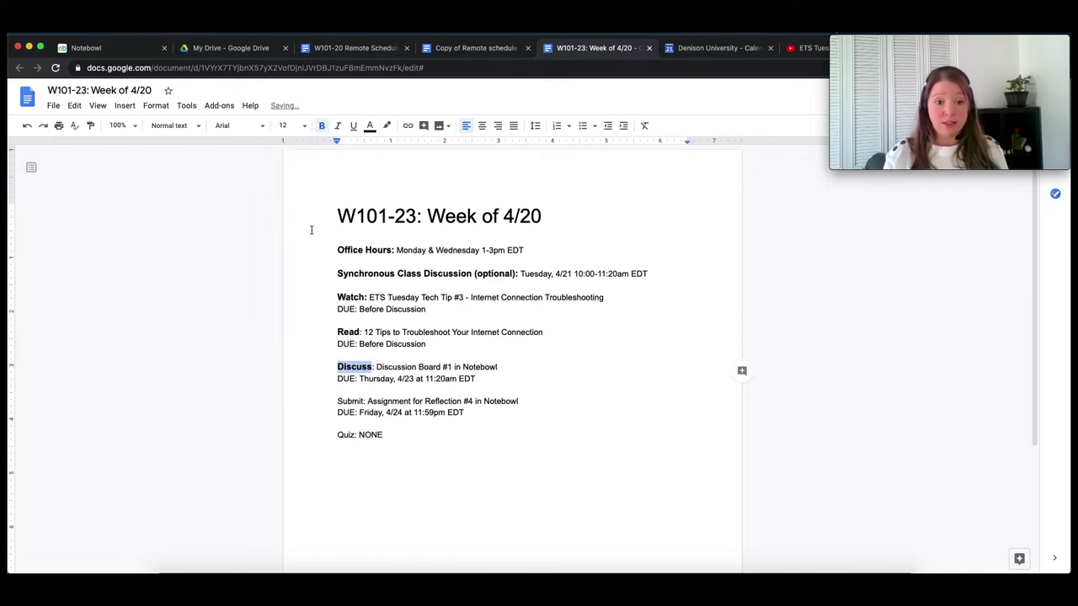
pyautogui.click(351, 401)
pyautogui.doubleClick(352, 401)
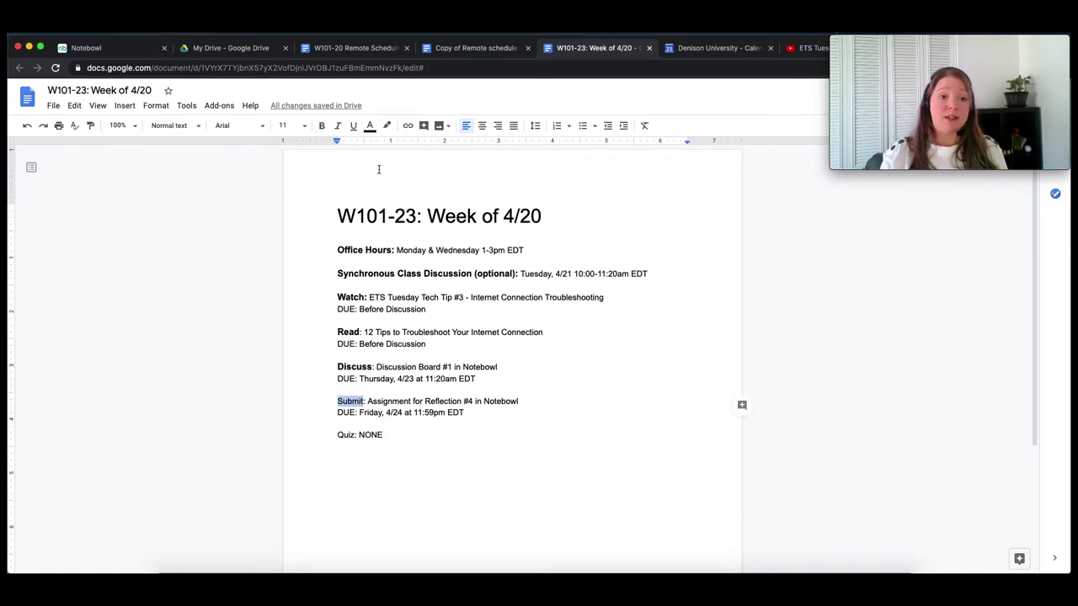
pyautogui.click(287, 125)
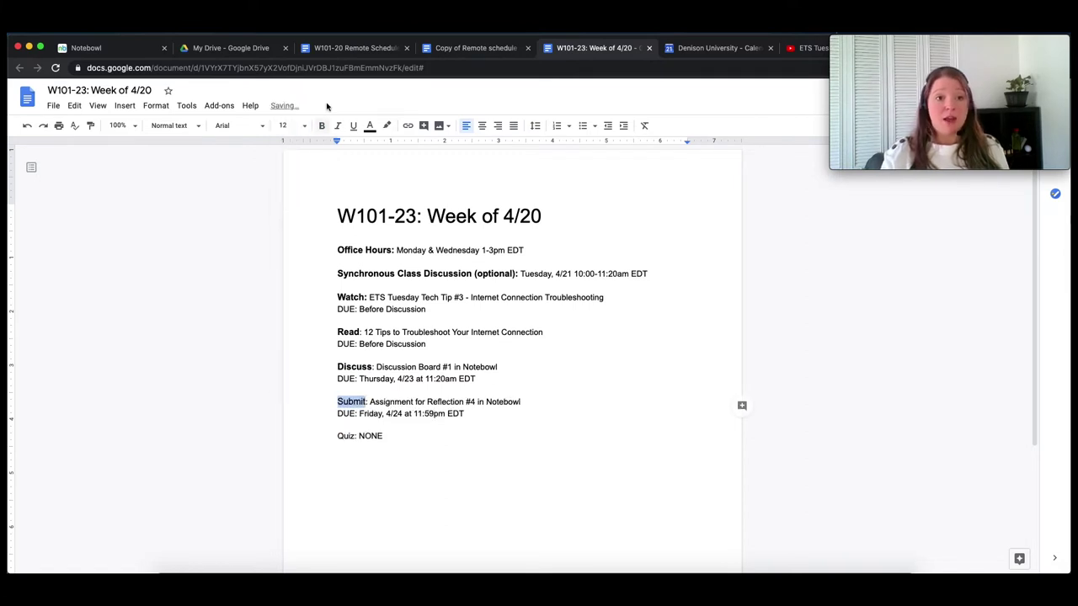
pyautogui.click(321, 127)
pyautogui.click(346, 435)
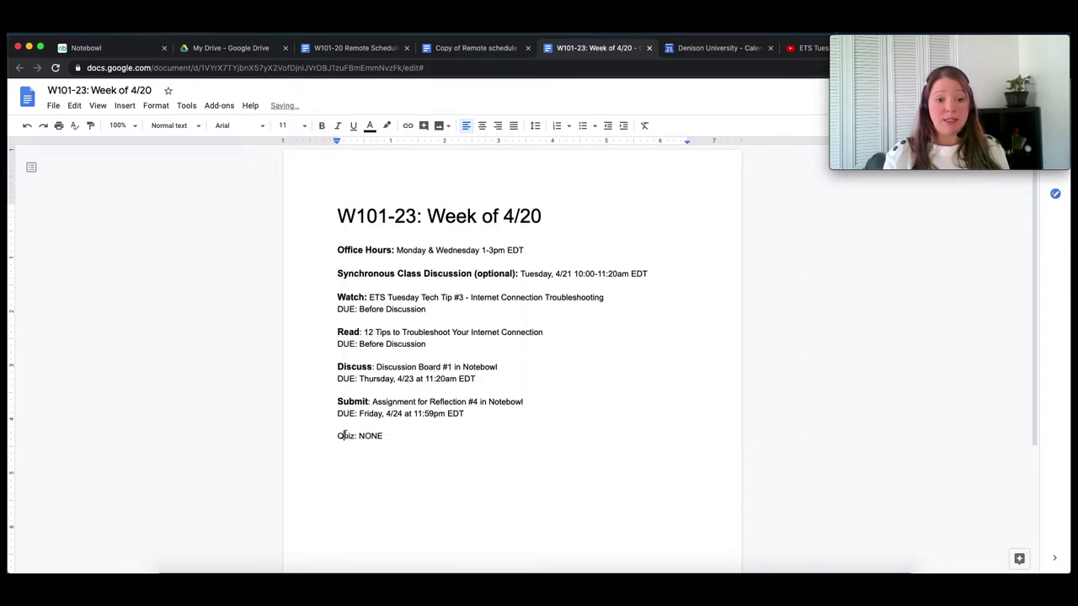
# - Make the Quiz label bold and 12 pt
pyautogui.doubleClick(346, 436)
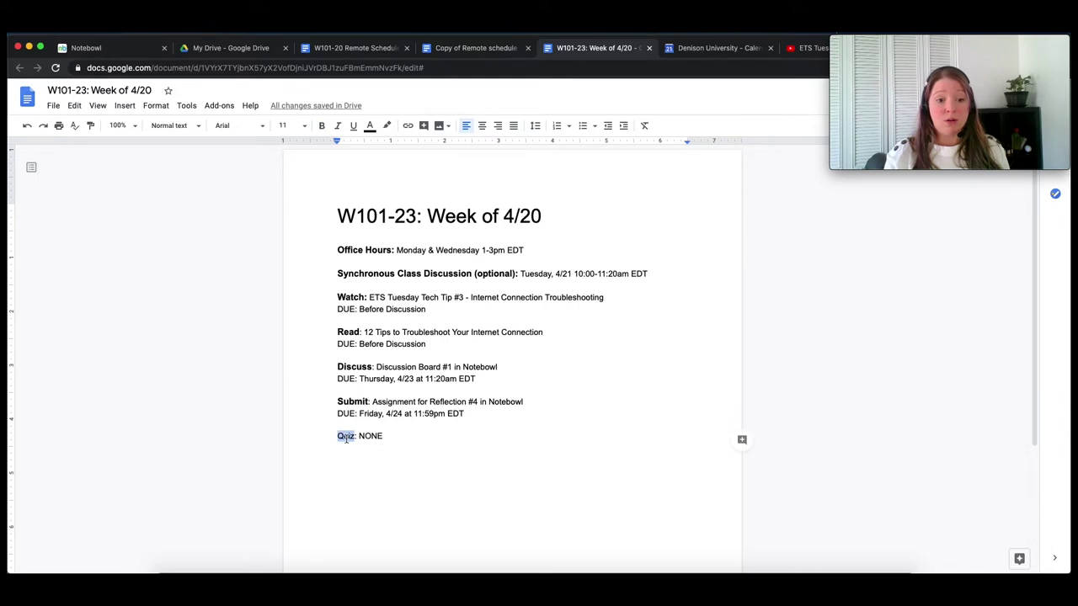
pyautogui.click(304, 126)
pyautogui.click(287, 217)
pyautogui.click(323, 126)
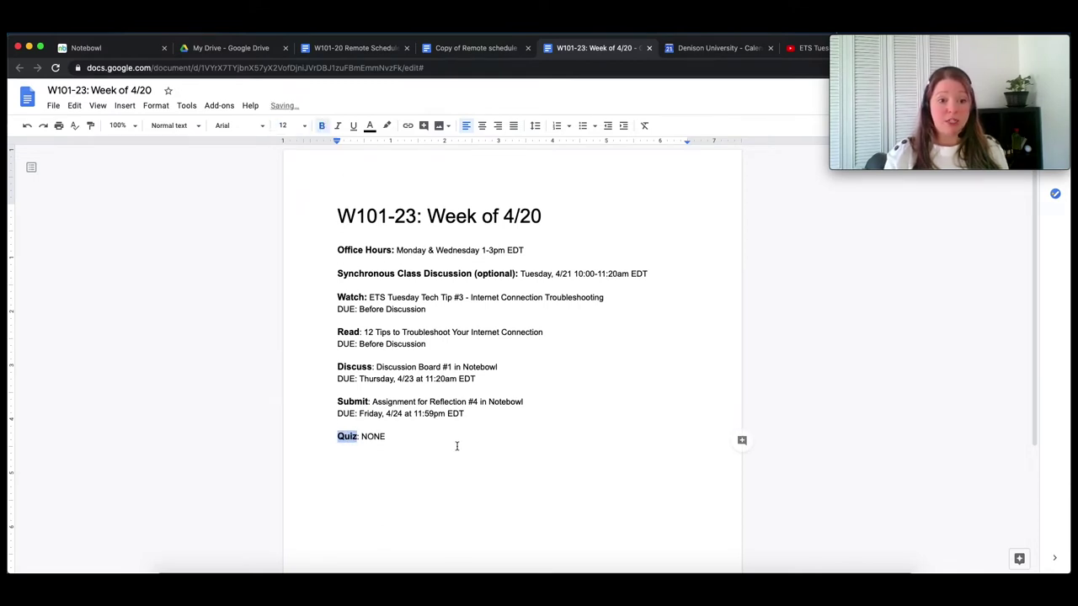
pyautogui.click(455, 442)
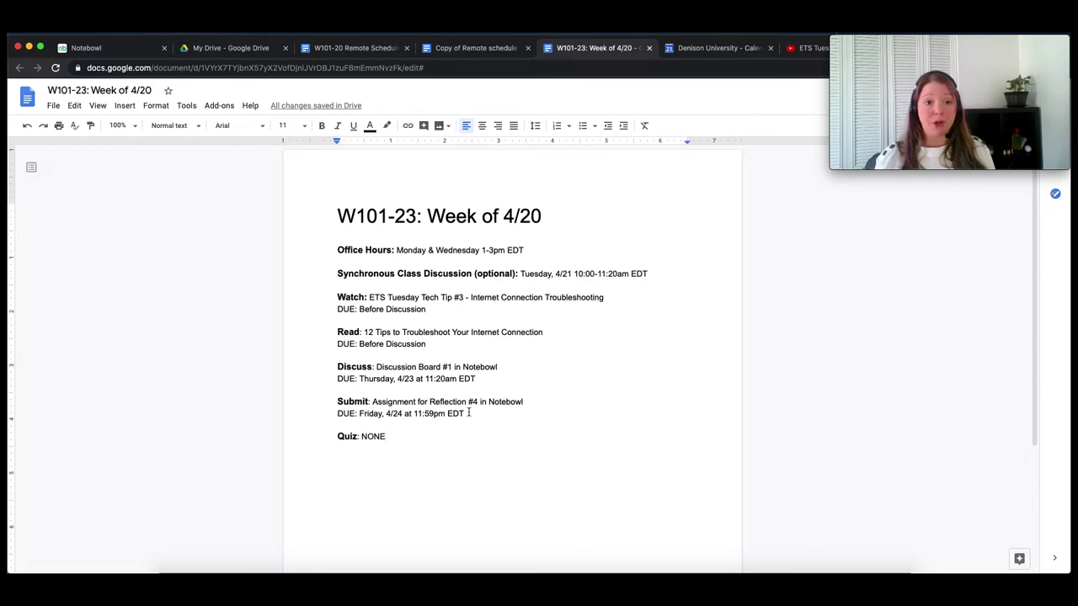
# - Check the Office Hours label formatting and move the calendar tab ahead of the document
pyautogui.click(429, 310)
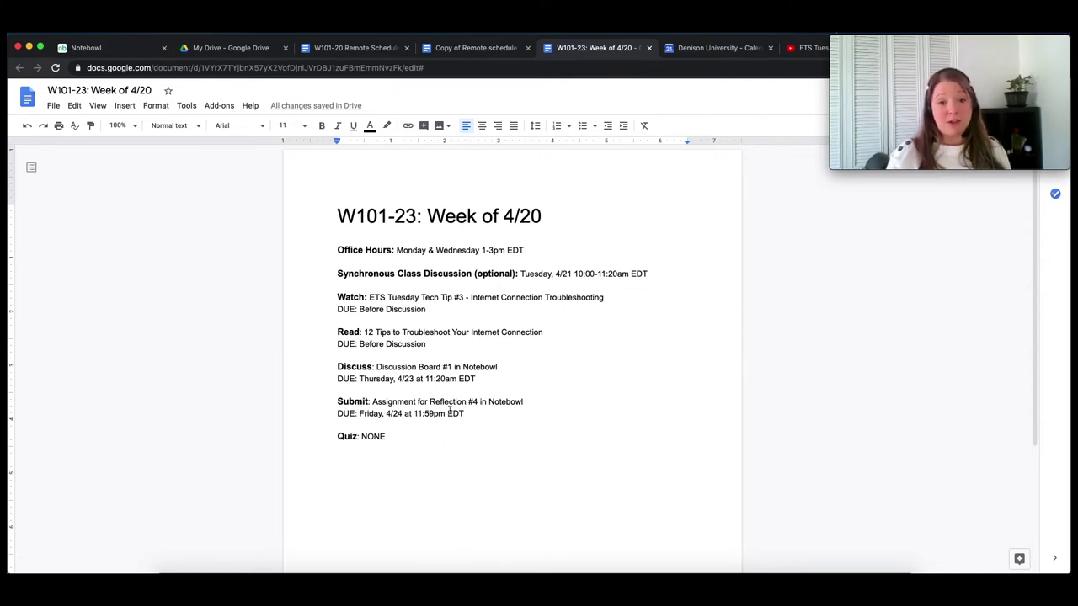
pyautogui.click(365, 250)
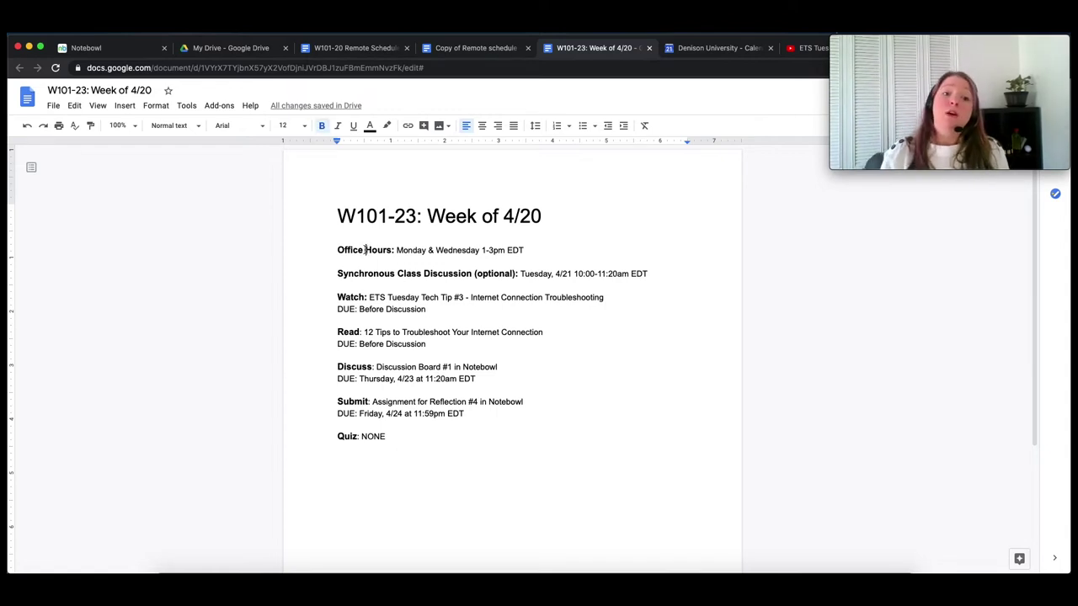
pyautogui.click(435, 250)
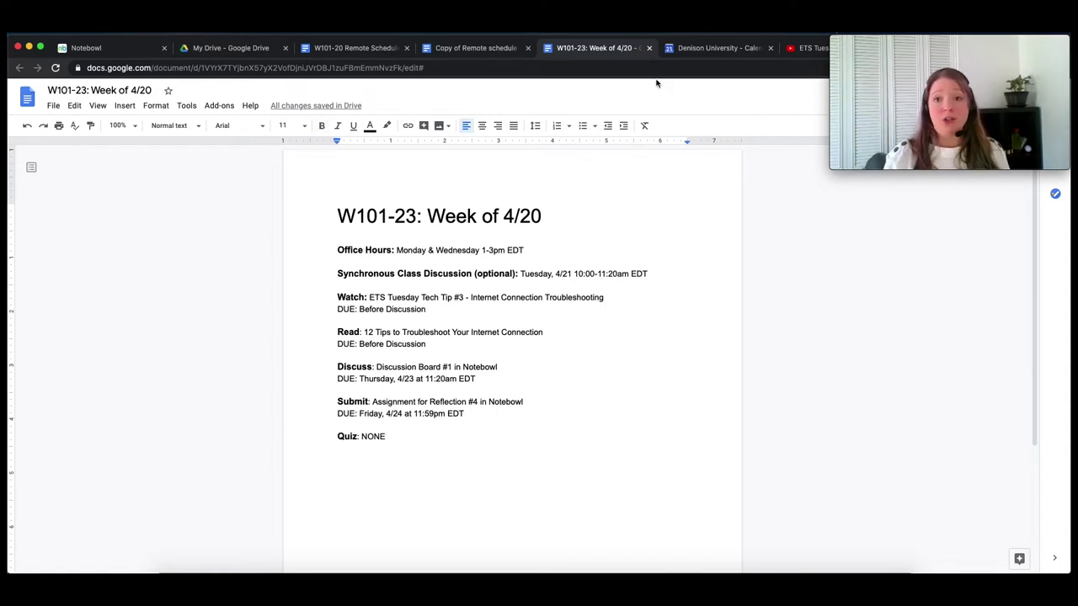
pyautogui.click(710, 49)
pyautogui.moveTo(706, 52); pyautogui.dragTo(590, 51)
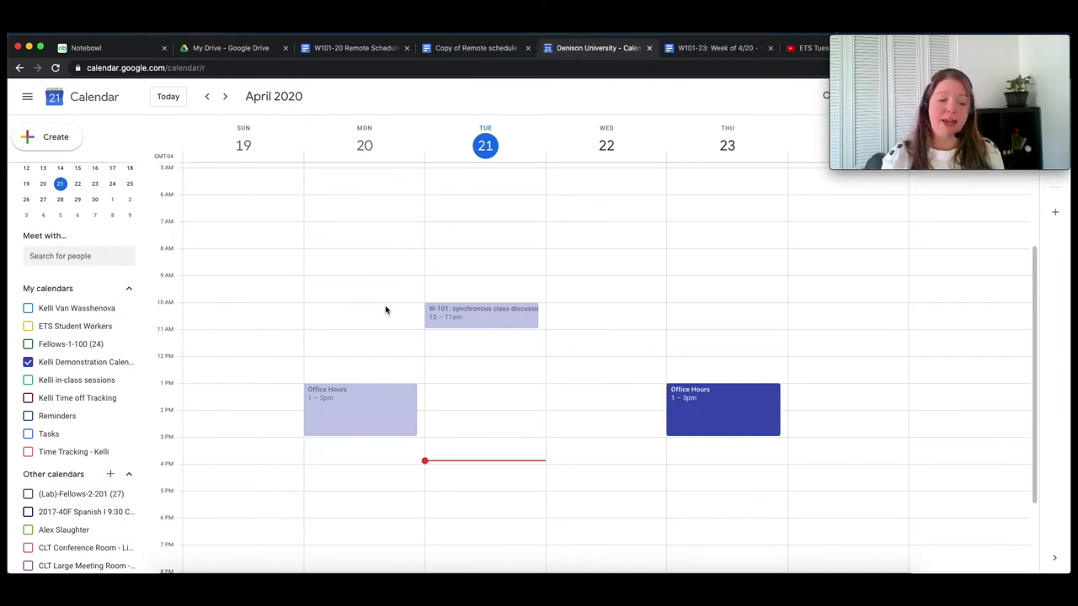
# - Add a Hangouts Meet call to Monday's Office Hours event
pyautogui.click(368, 399)
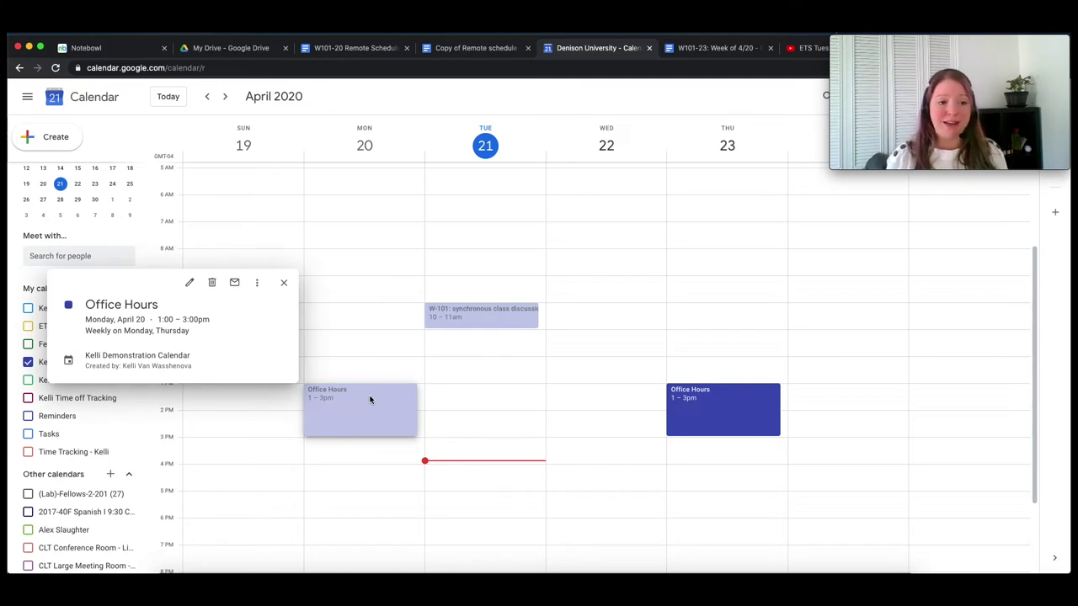
pyautogui.click(190, 282)
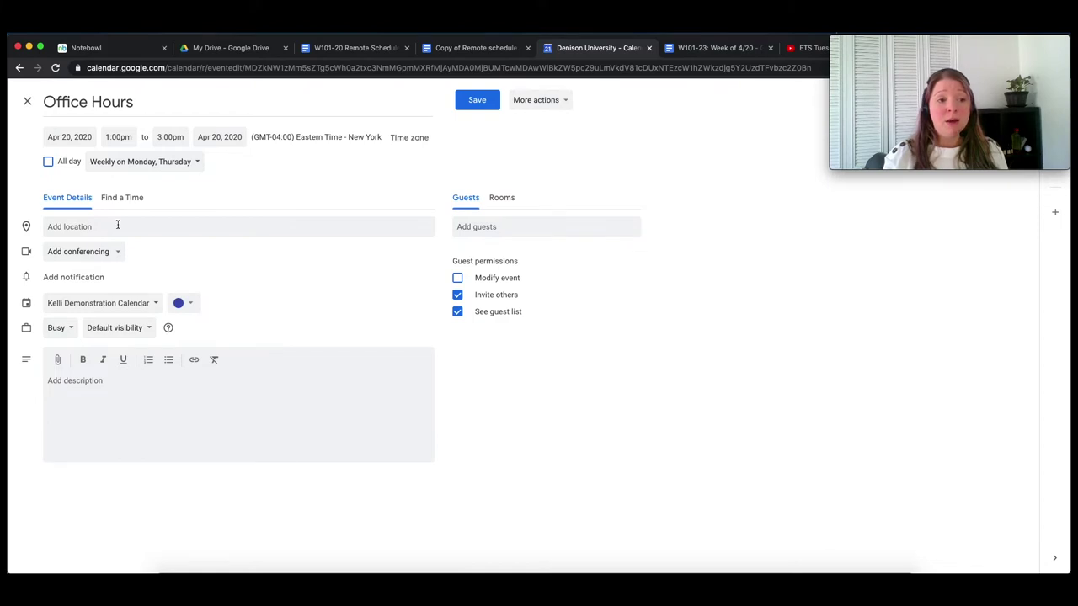
pyautogui.click(86, 251)
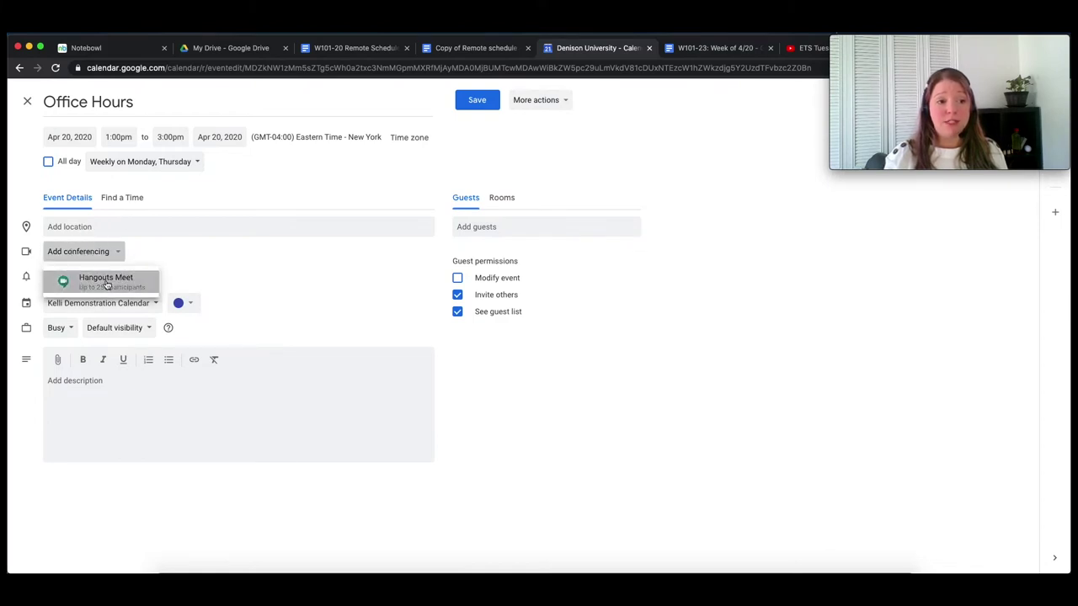
pyautogui.click(101, 280)
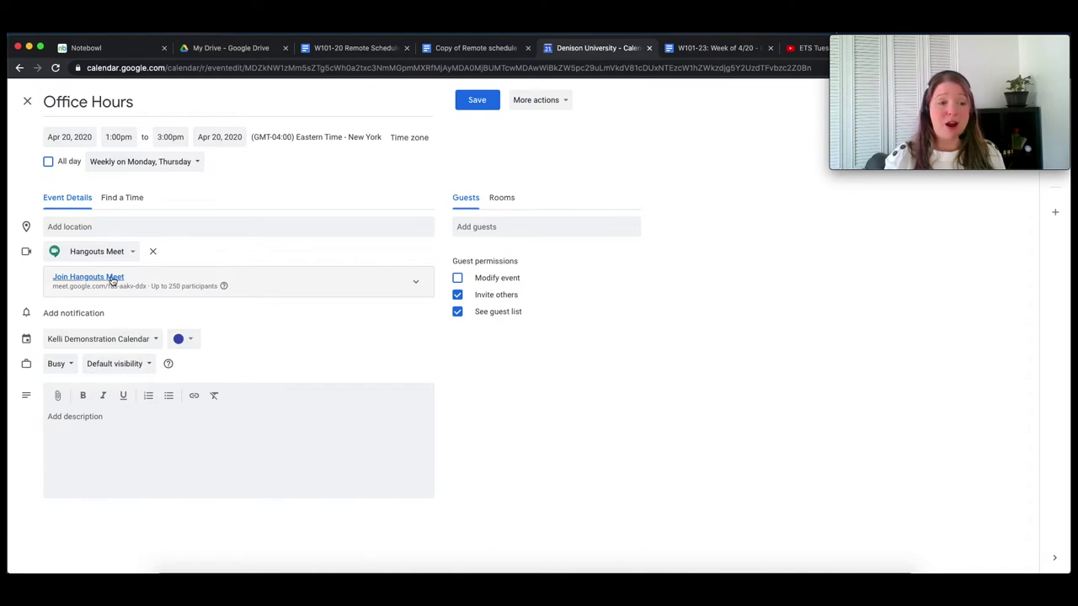
# - Copy the Office Hours Meet link and return to the schedule document
pyautogui.click(415, 286)
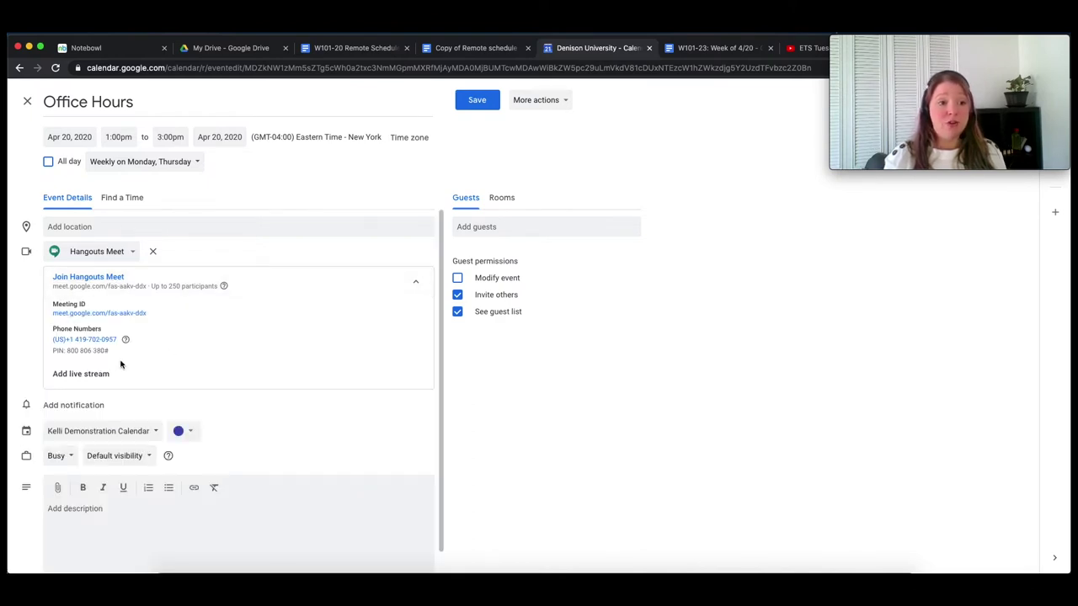
pyautogui.rightClick(110, 313)
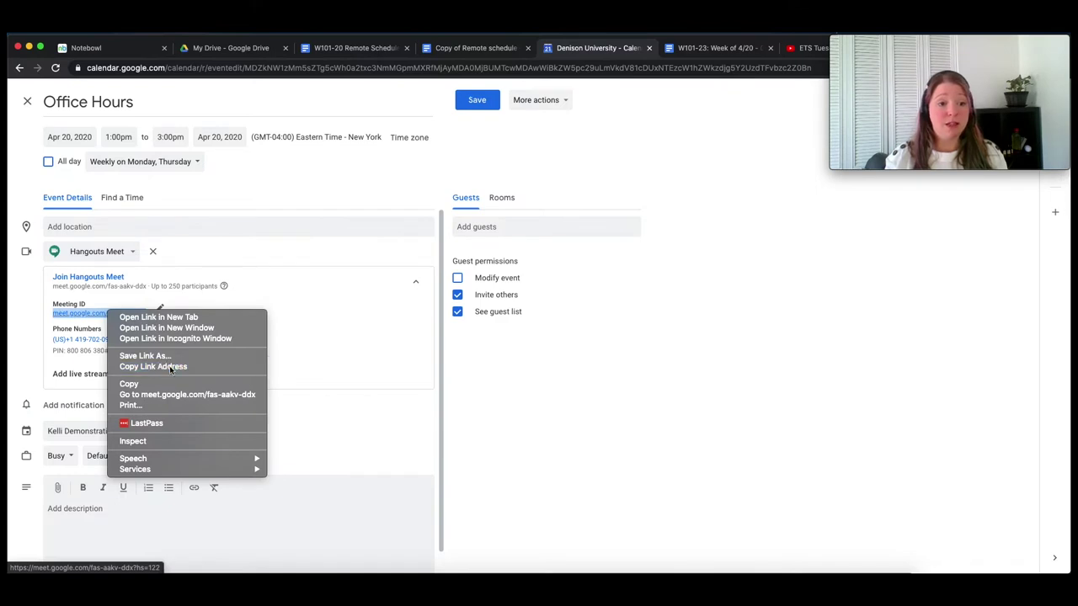
pyautogui.click(169, 365)
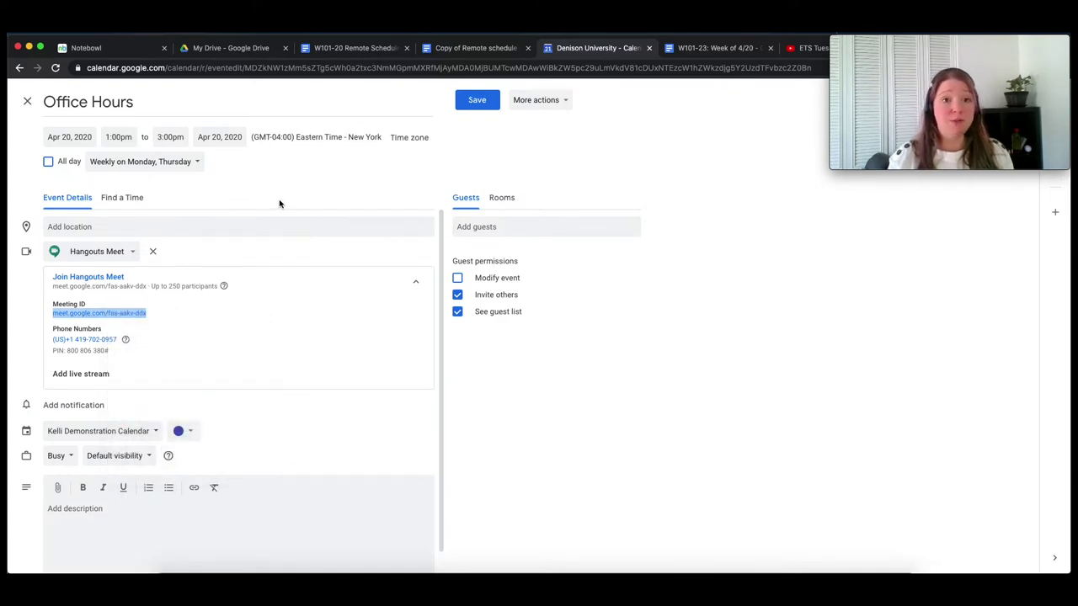
pyautogui.click(701, 49)
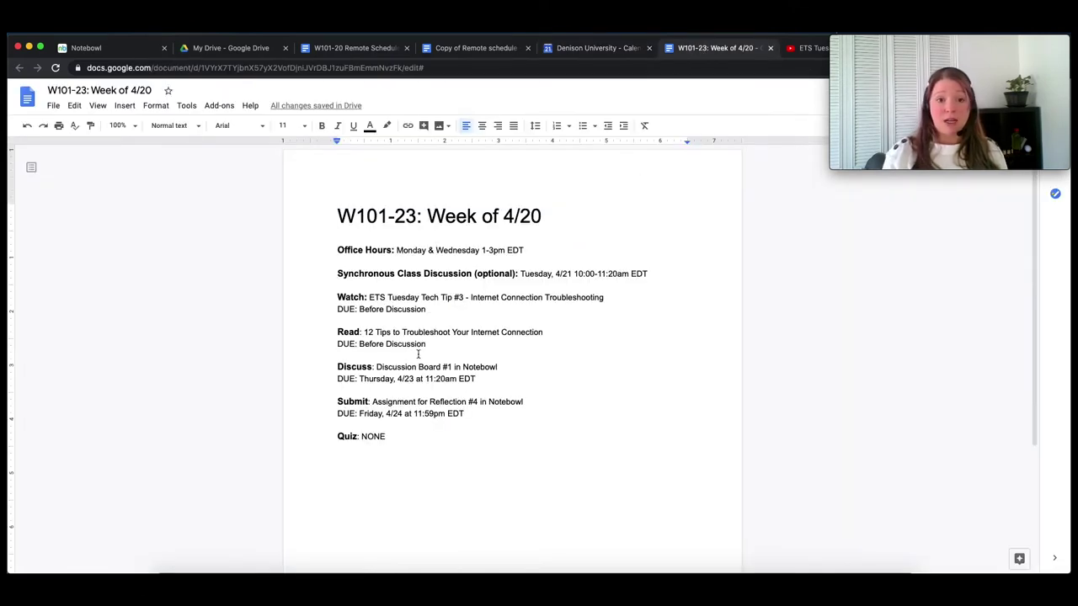
# - Link the 'Monday & Wednesday 1-3pm EDT' office hours times to the copied Meet address
pyautogui.moveTo(525, 250); pyautogui.dragTo(396, 250)
pyautogui.click(408, 126)
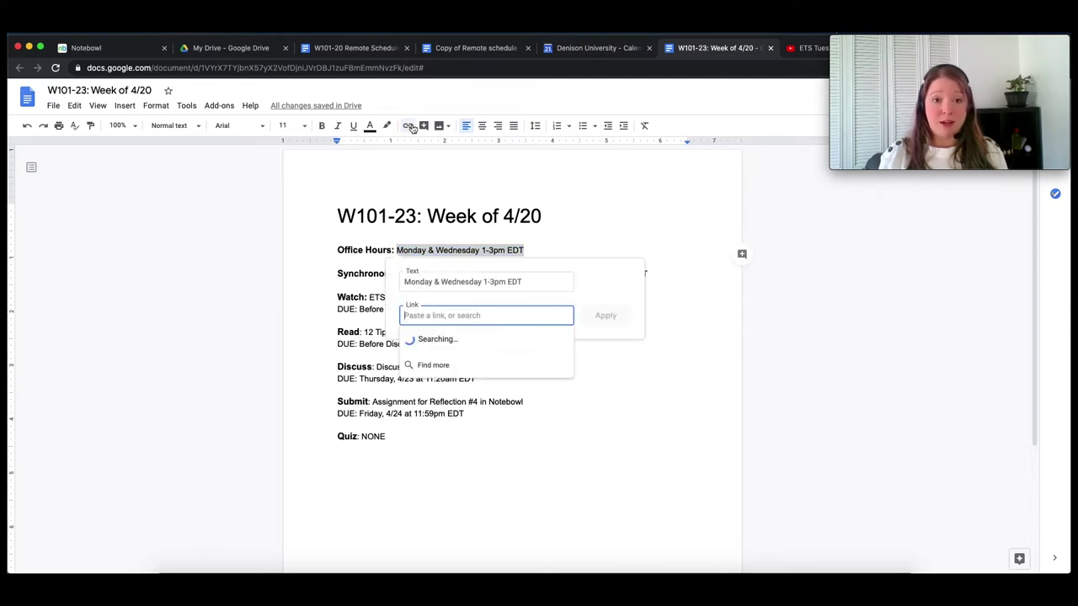
pyautogui.press('super+v')
pyautogui.click(603, 317)
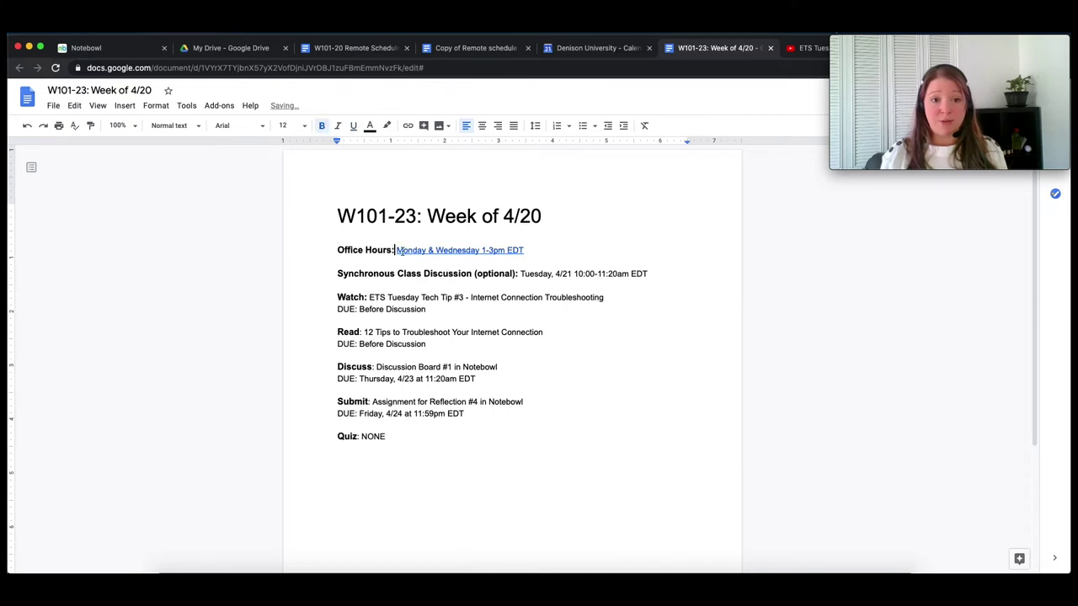
pyautogui.click(437, 250)
pyautogui.click(541, 246)
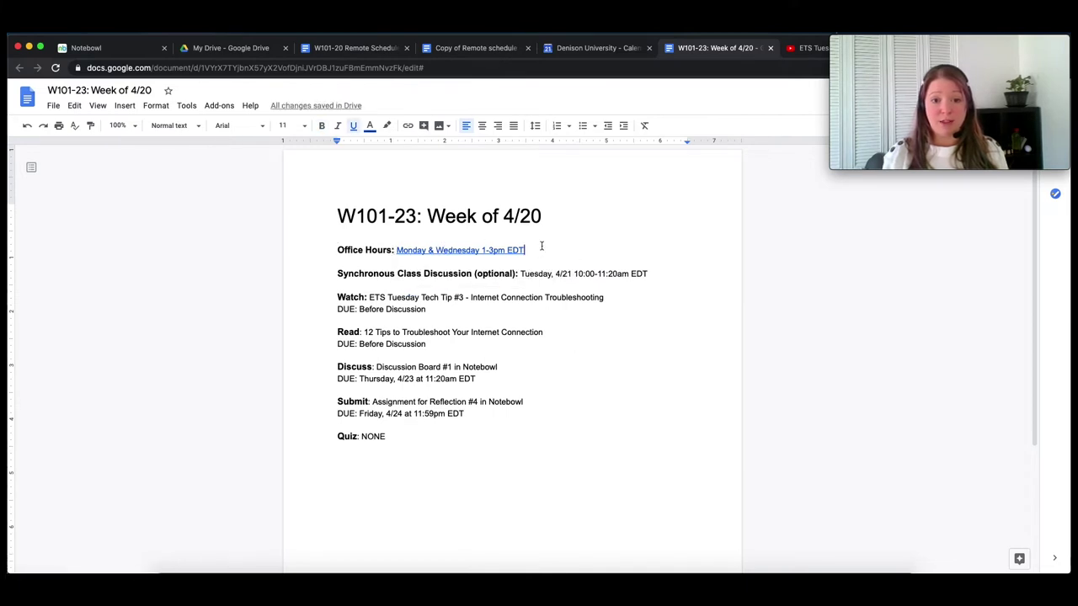
pyautogui.click(657, 273)
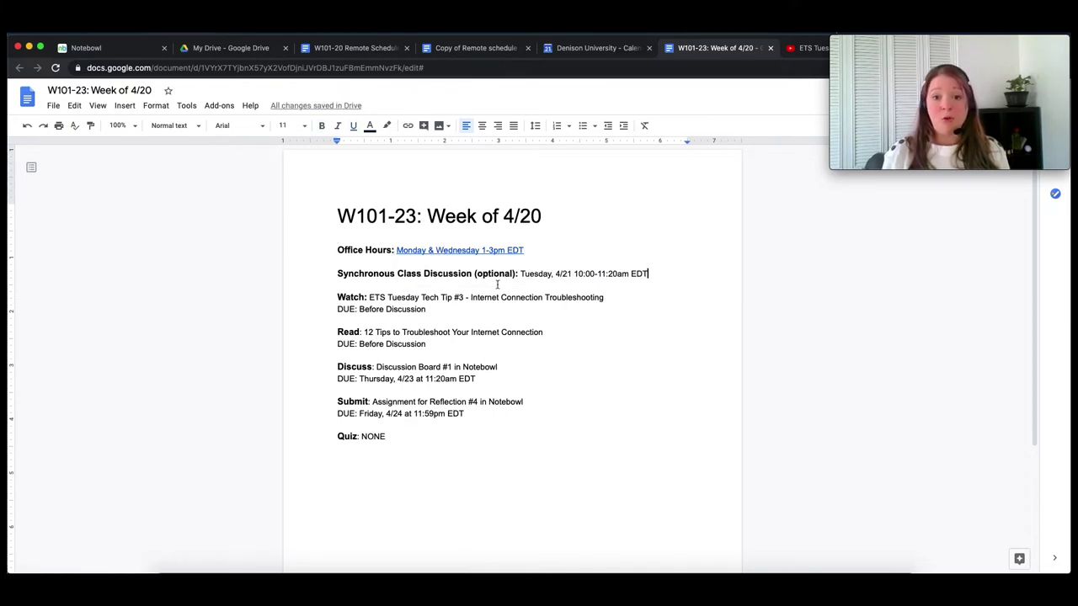
pyautogui.click(581, 48)
# - Discard the Office Hours event changes and copy the W-101 class discussion's Meet link
pyautogui.click(26, 100)
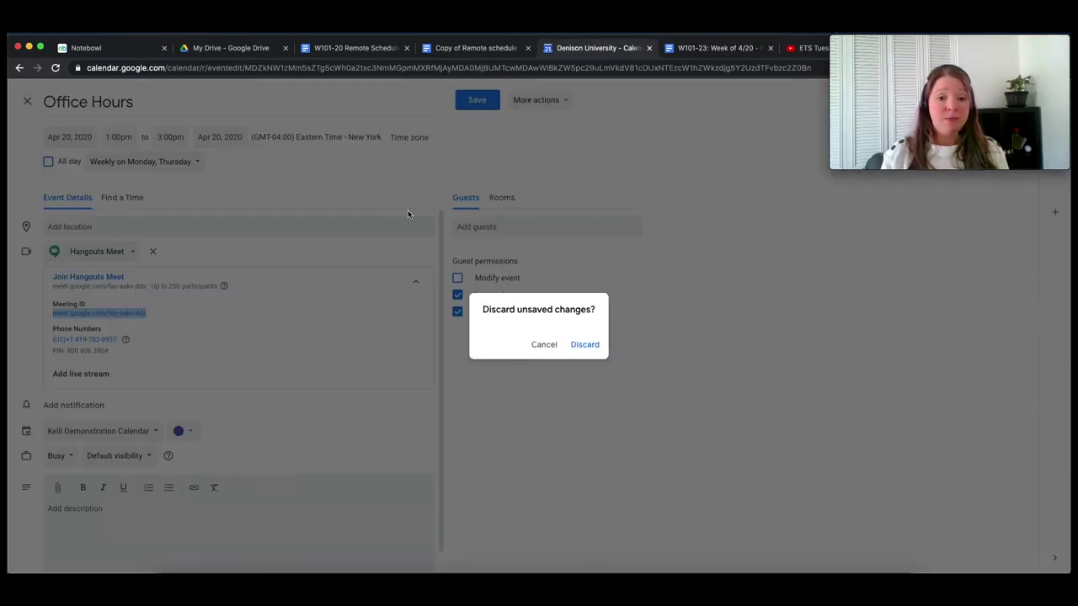
pyautogui.click(589, 345)
pyautogui.click(481, 317)
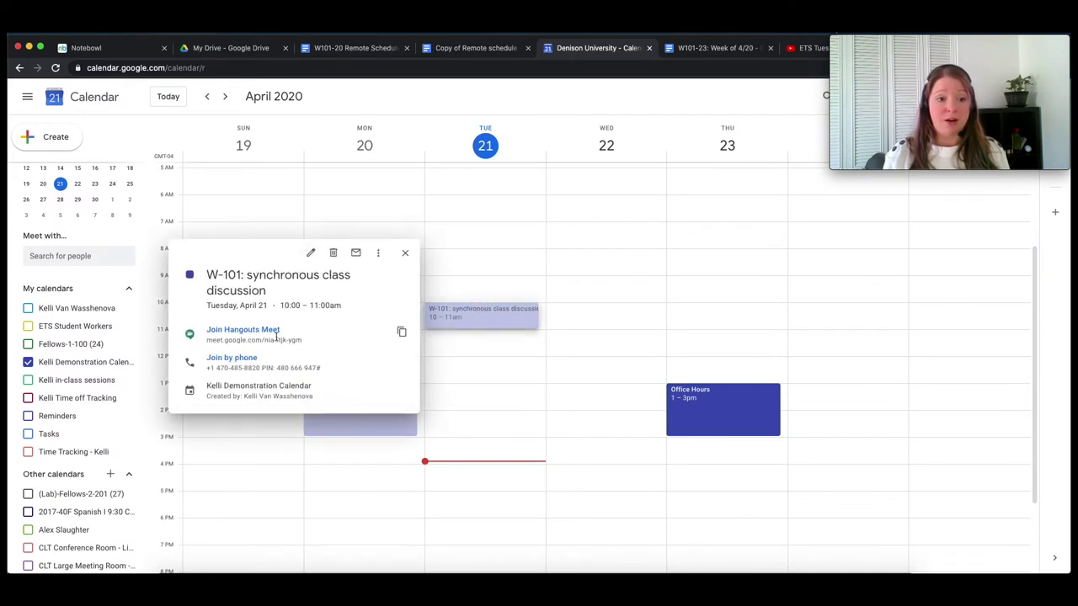
pyautogui.click(401, 334)
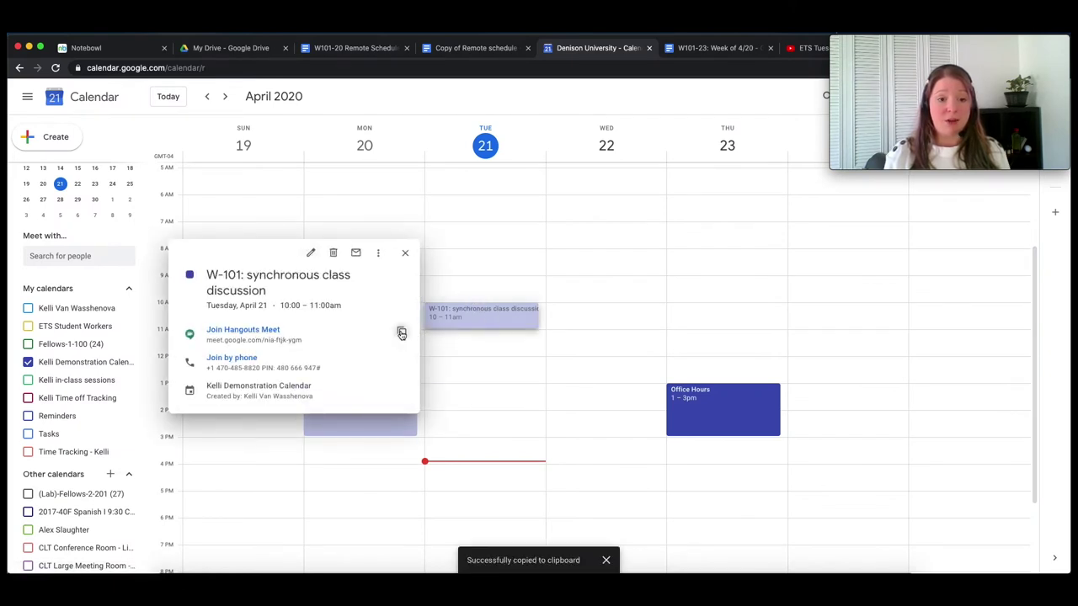
# - Link 'Tuesday, 4/21 10:00-11:20am EDT' in the discussion line to the class Meet link
pyautogui.click(701, 48)
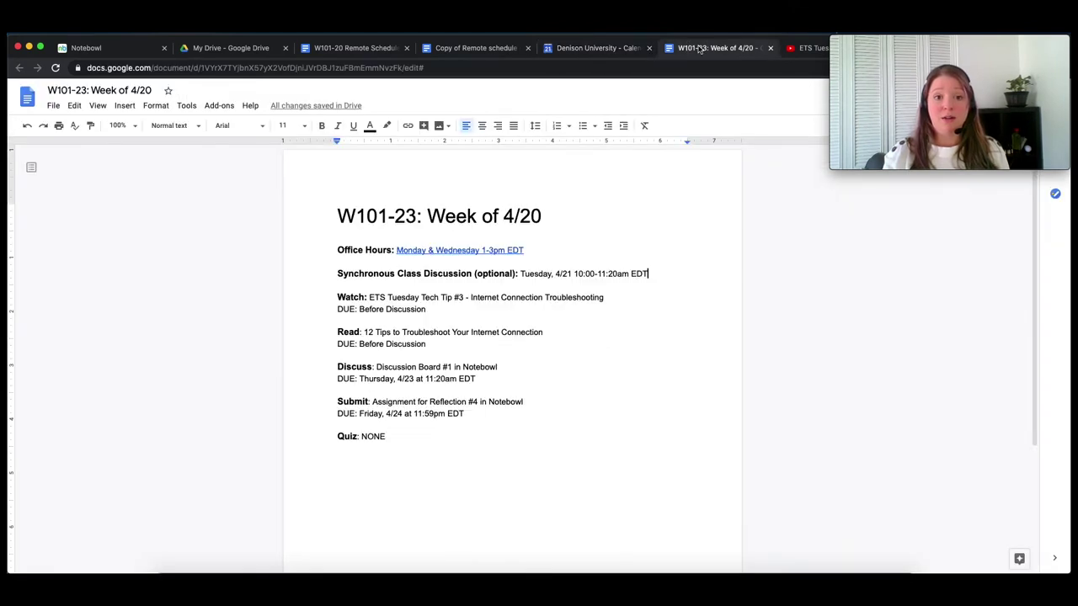
pyautogui.moveTo(650, 274); pyautogui.dragTo(519, 272)
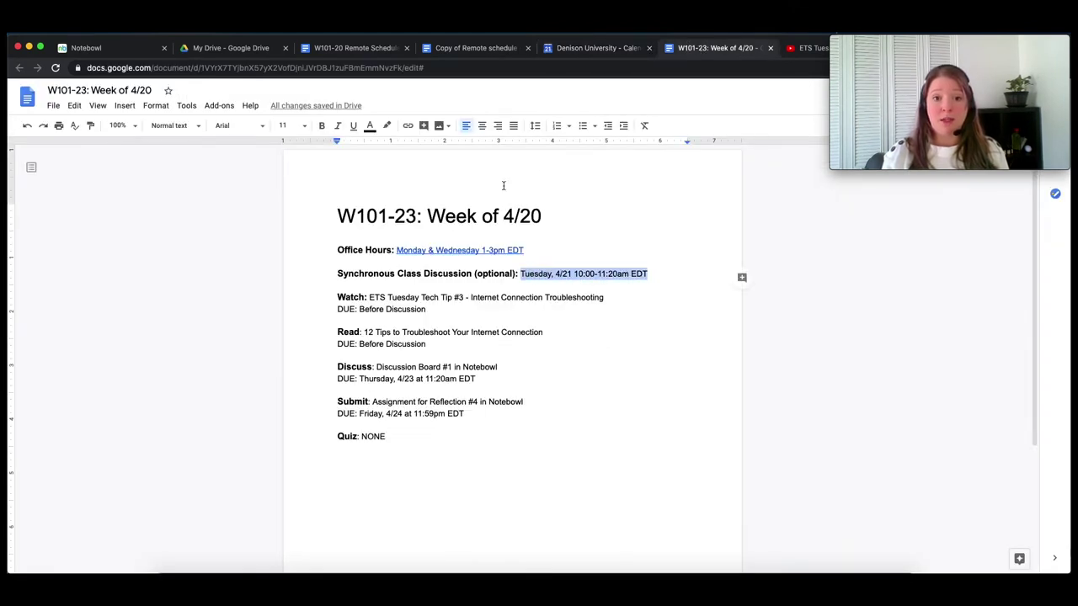
pyautogui.click(408, 125)
pyautogui.press('super+v')
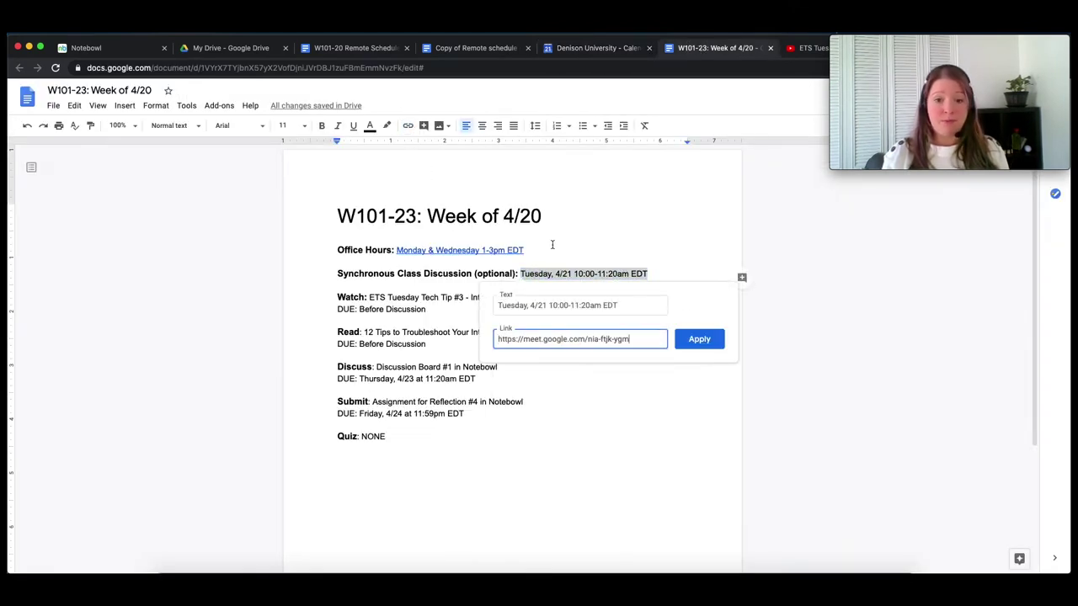
pyautogui.click(695, 340)
pyautogui.click(435, 309)
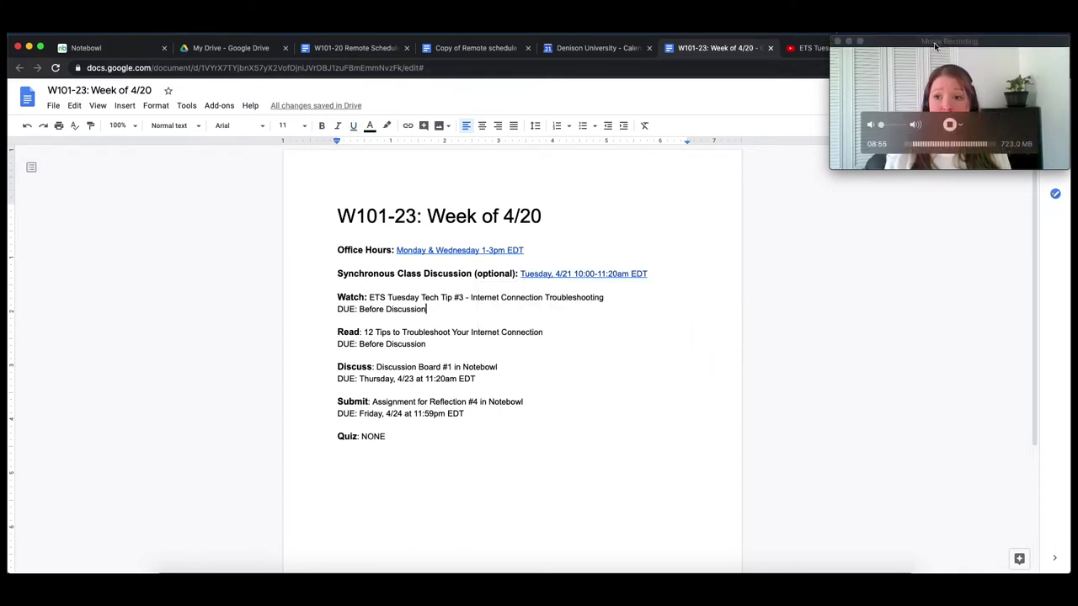
pyautogui.moveTo(935, 42); pyautogui.dragTo(876, 75)
# - Link the Watch item's title to the ETS Tuesday Tech Tip #3 video address
pyautogui.click(826, 48)
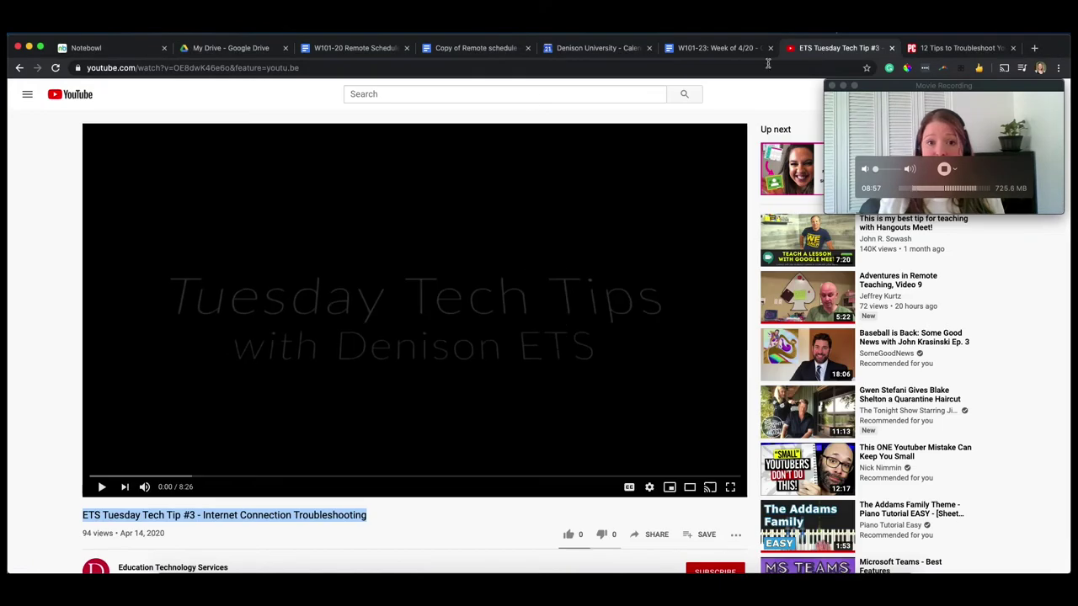
pyautogui.click(431, 69)
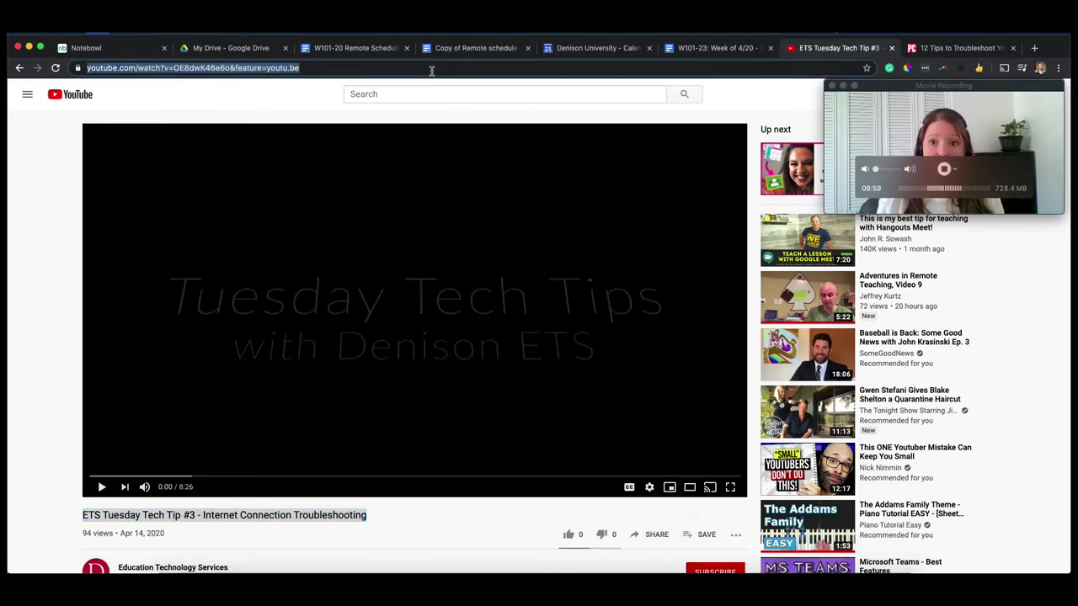
pyautogui.click(708, 48)
pyautogui.moveTo(610, 296); pyautogui.dragTo(370, 296)
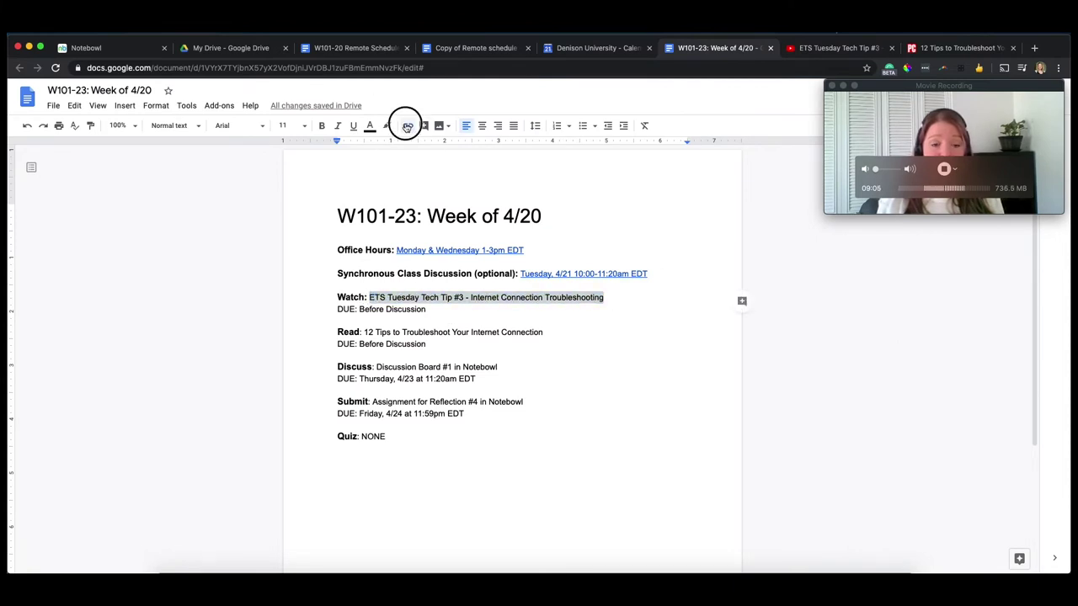
pyautogui.click(407, 126)
pyautogui.press('super+v')
pyautogui.click(579, 362)
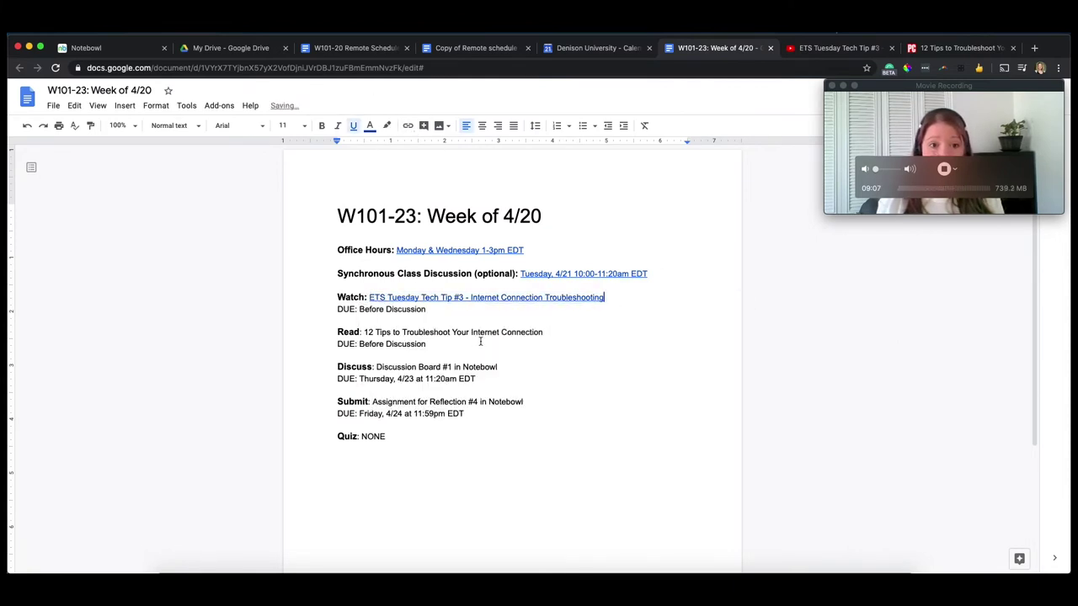
pyautogui.click(506, 325)
# - Link the Read item's title to the 12 Tips troubleshooting article address
pyautogui.click(954, 51)
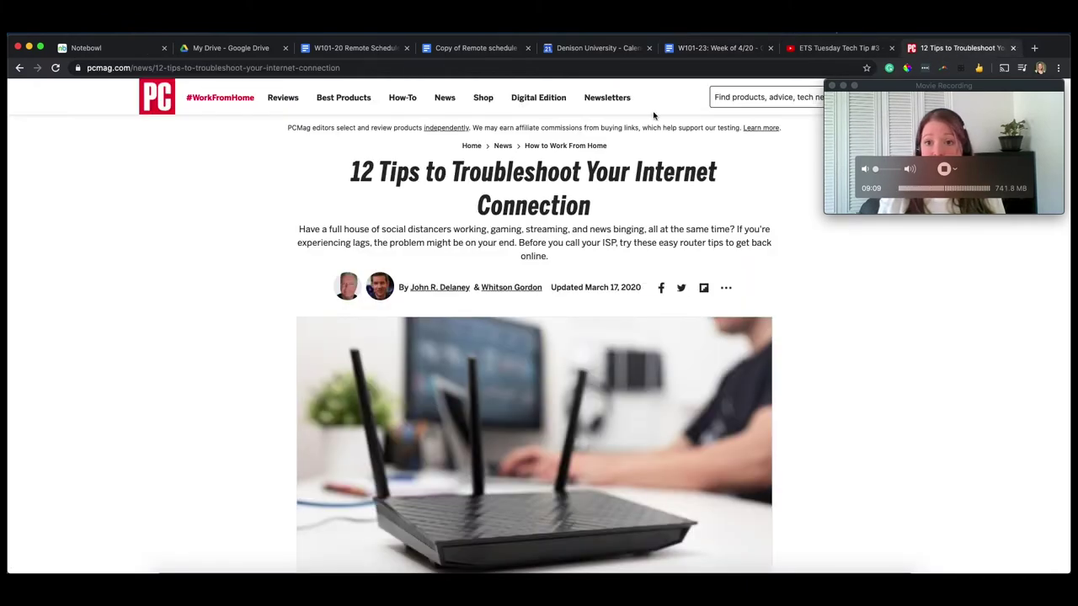
pyautogui.click(359, 69)
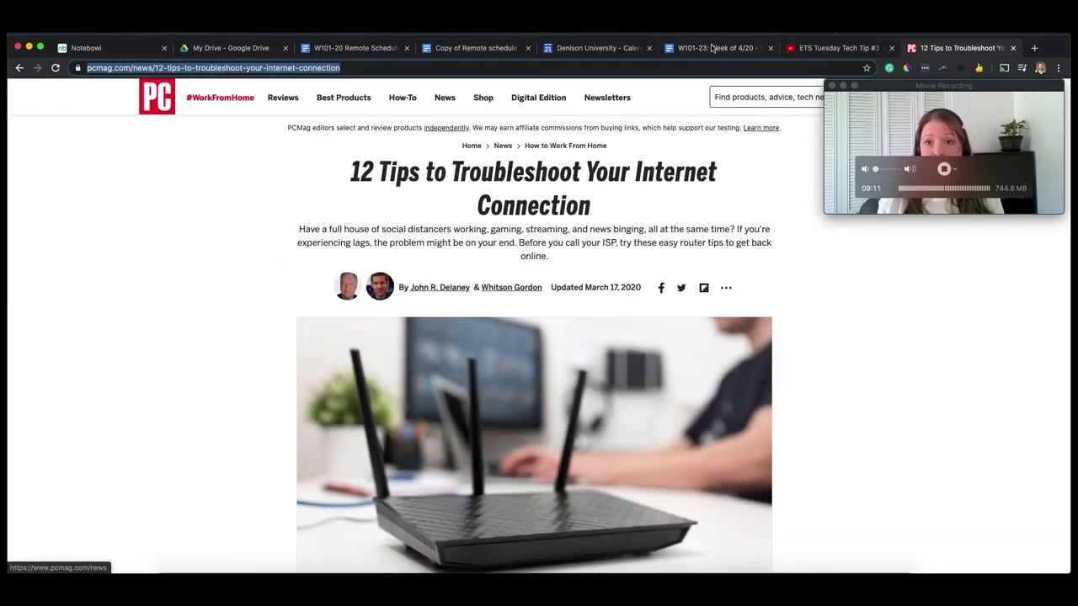
pyautogui.click(711, 50)
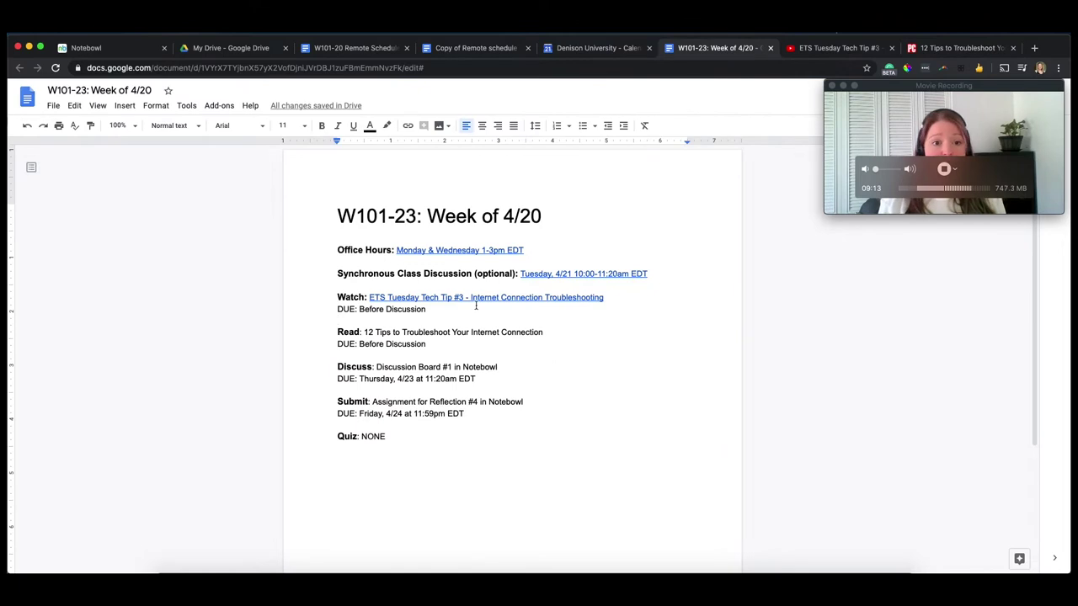
pyautogui.moveTo(544, 333); pyautogui.dragTo(362, 334)
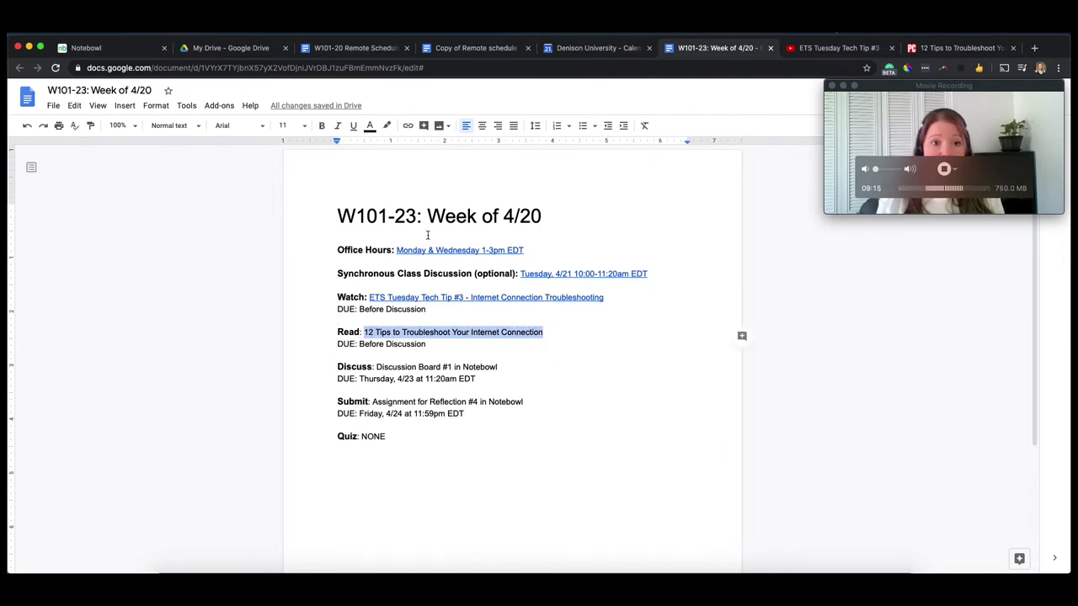
pyautogui.click(407, 126)
pyautogui.press('super+v')
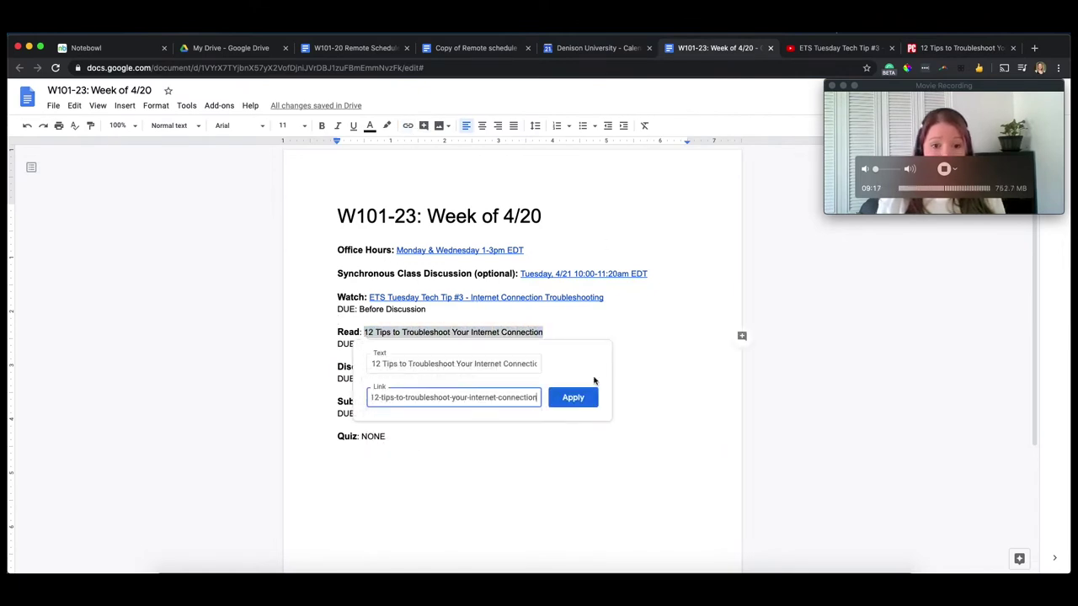
pyautogui.click(573, 398)
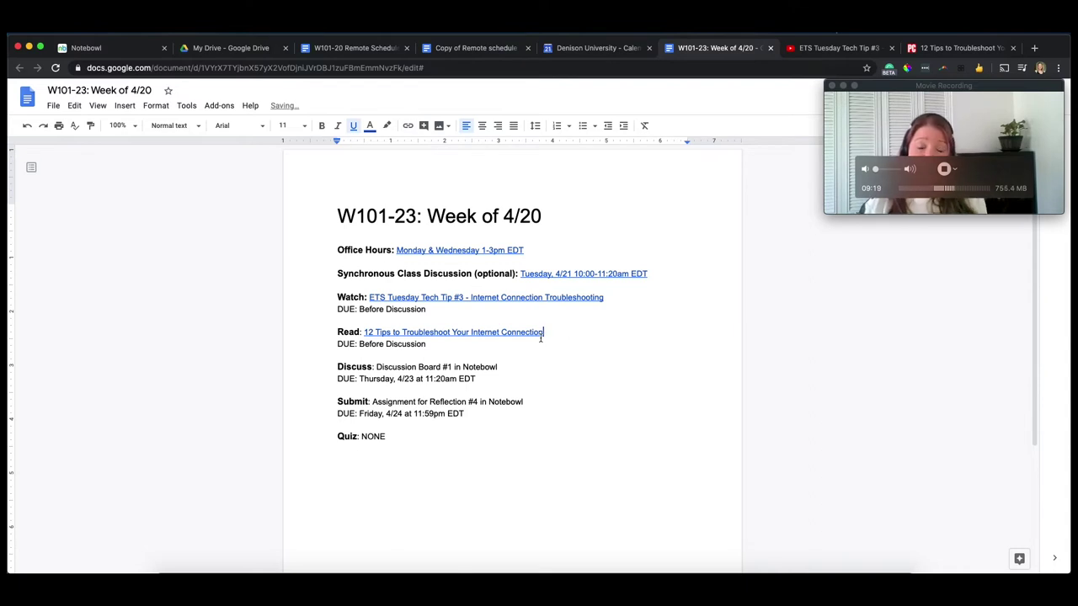
pyautogui.click(510, 361)
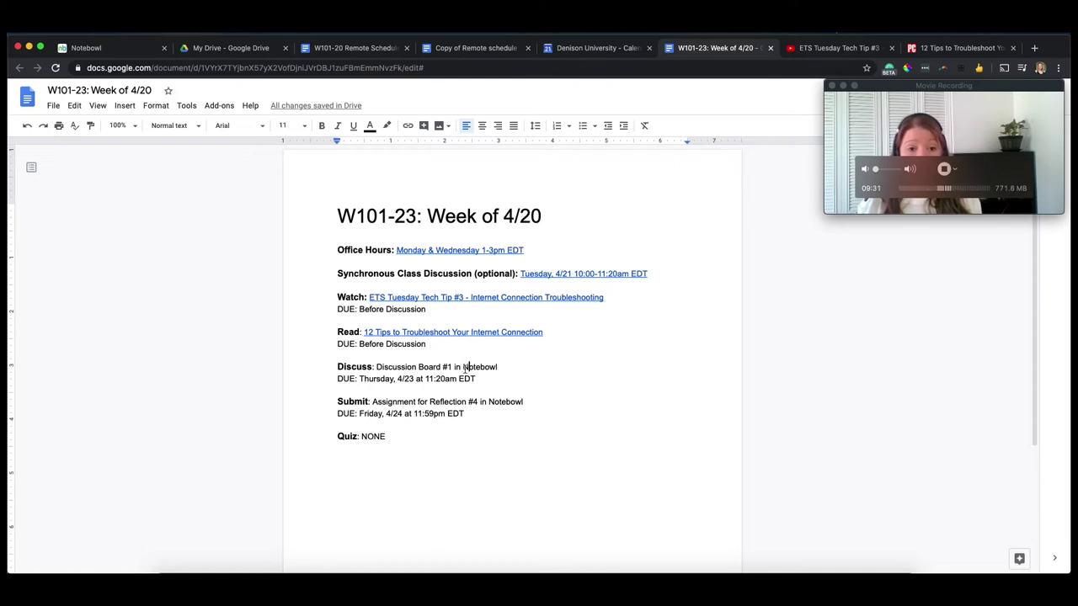
pyautogui.click(93, 48)
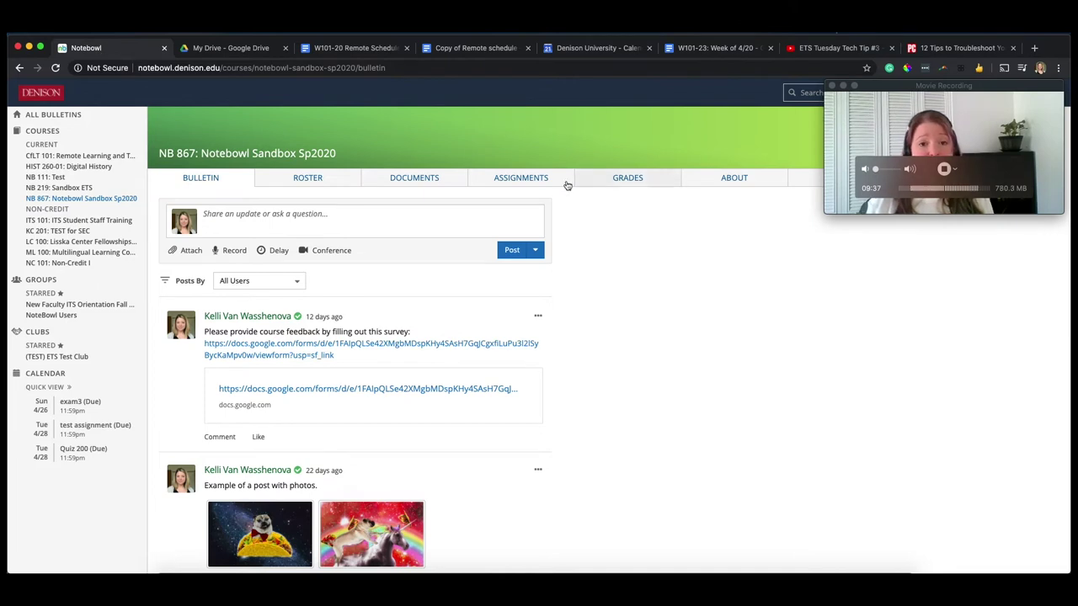
# - Link the Discuss item's text to the Notebowl discussion page and add a blank line above it
pyautogui.click(531, 180)
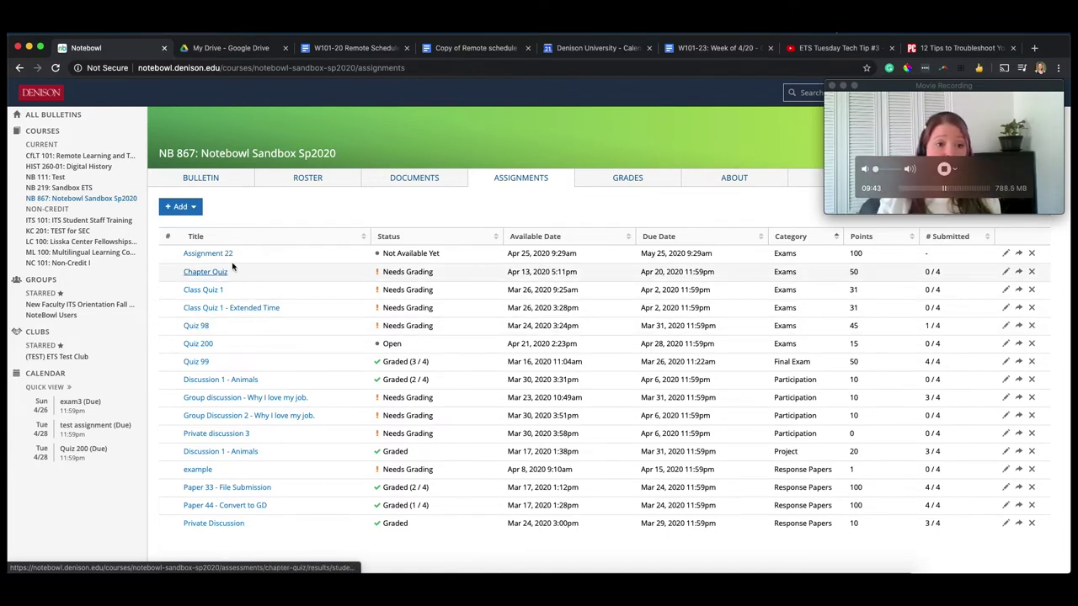
pyautogui.click(214, 434)
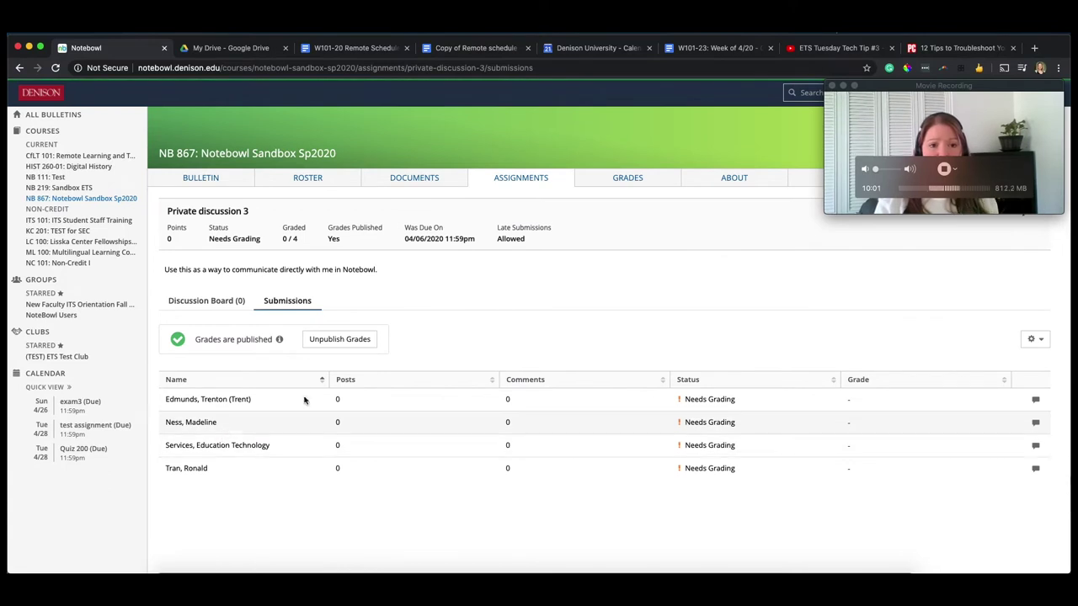
pyautogui.click(539, 68)
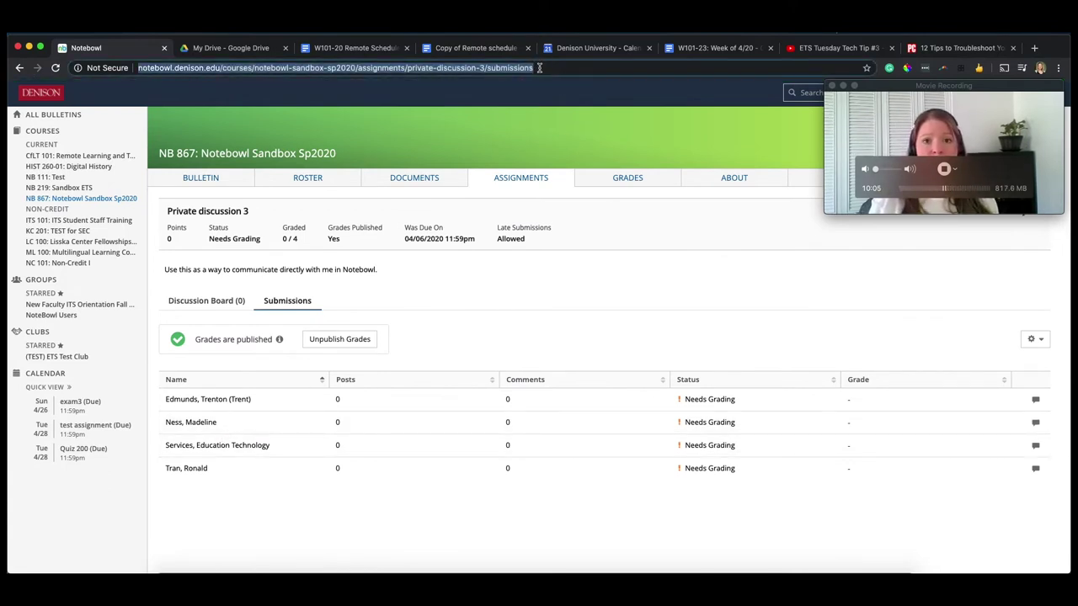
pyautogui.click(683, 49)
pyautogui.moveTo(497, 368); pyautogui.dragTo(377, 367)
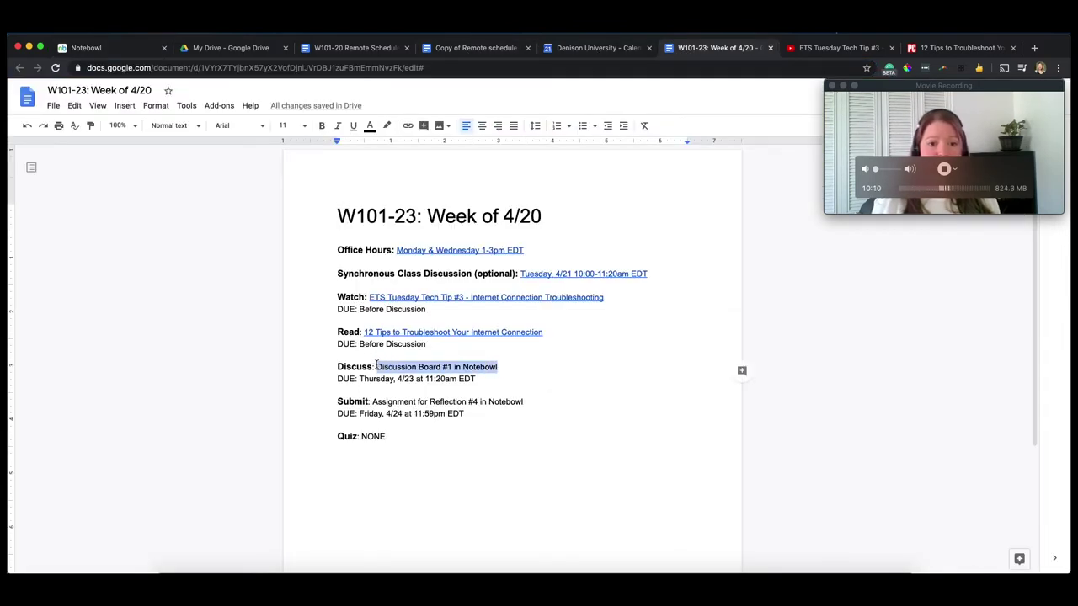
pyautogui.click(408, 125)
pyautogui.hotkey('ctrl', 'v')
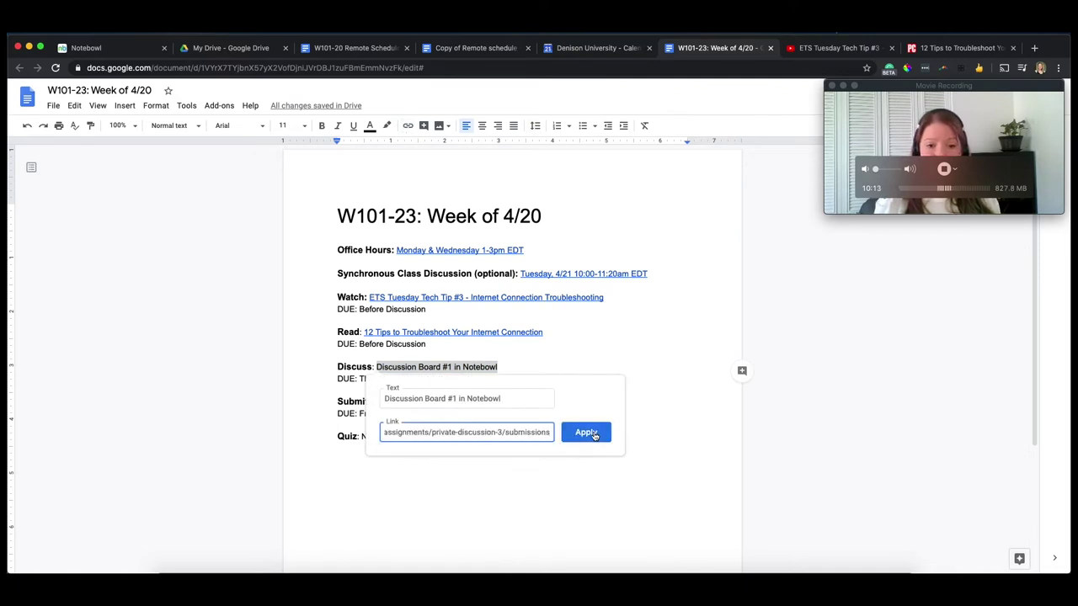
pyautogui.click(585, 432)
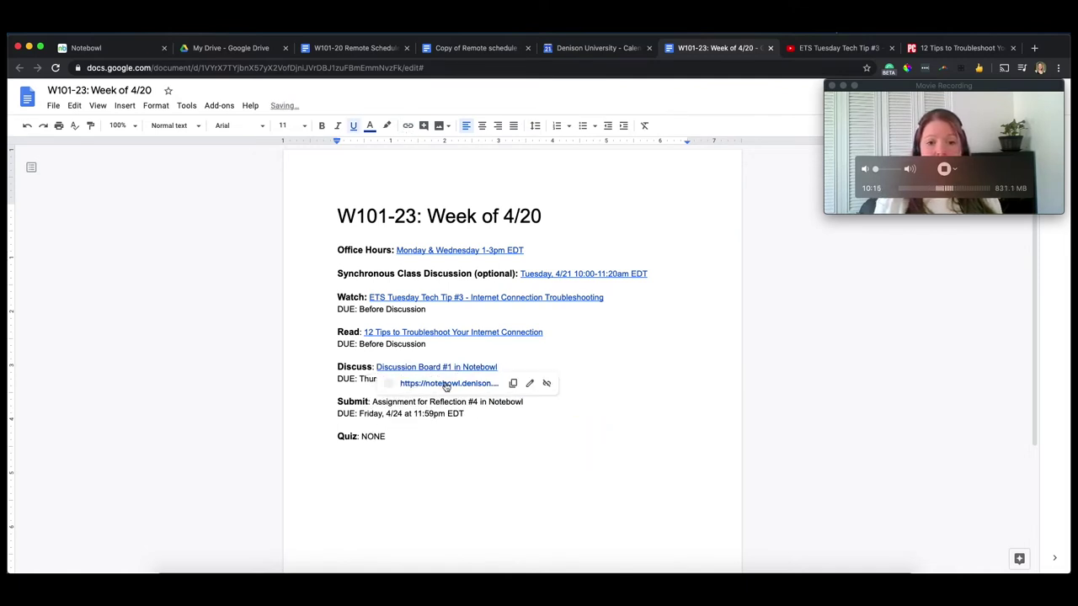
pyautogui.click(509, 359)
pyautogui.press('Return')
pyautogui.click(510, 381)
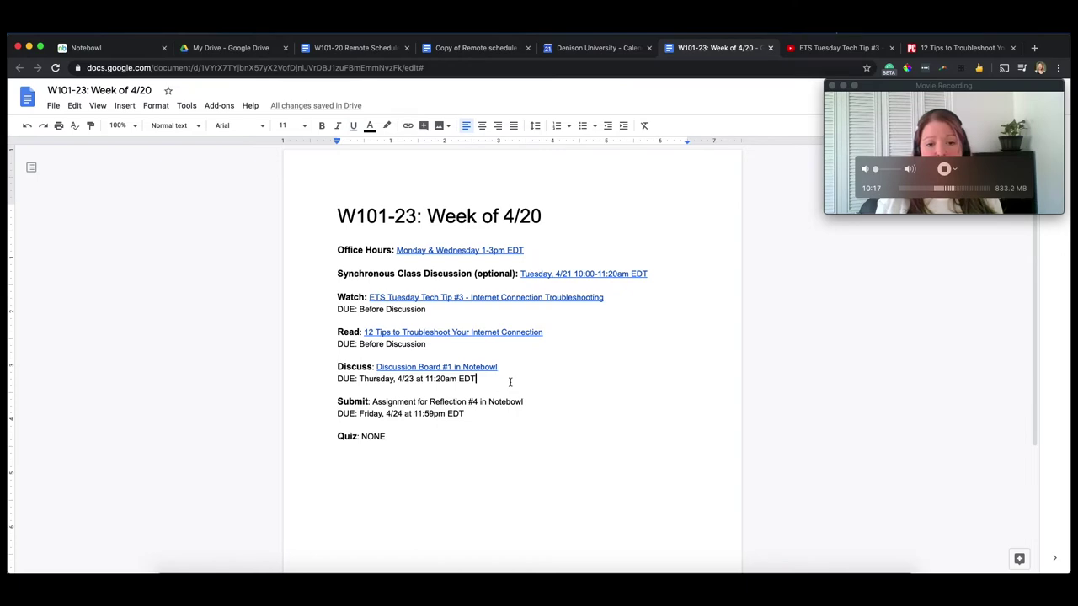
# - Link the Reflection #4 assignment text to the Notebowl Assignment 22 page address
pyautogui.click(830, 48)
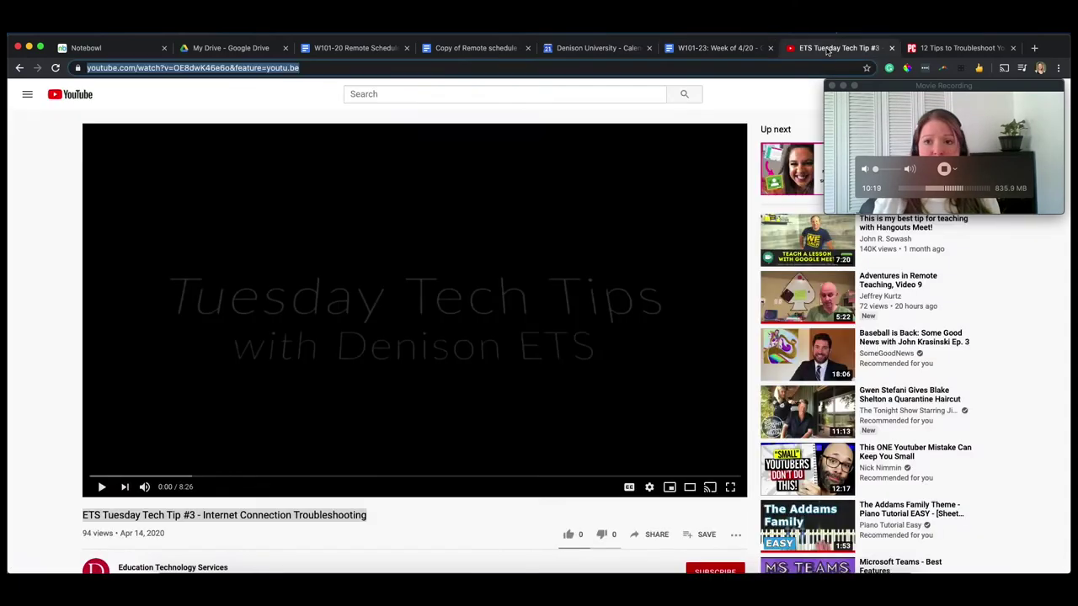
pyautogui.click(604, 49)
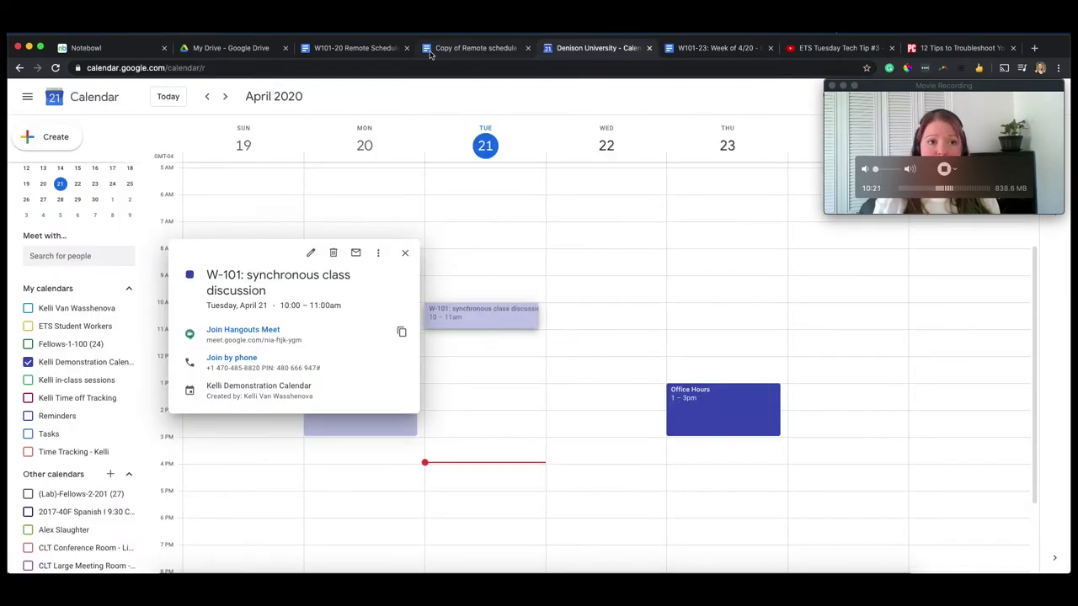
pyautogui.click(107, 50)
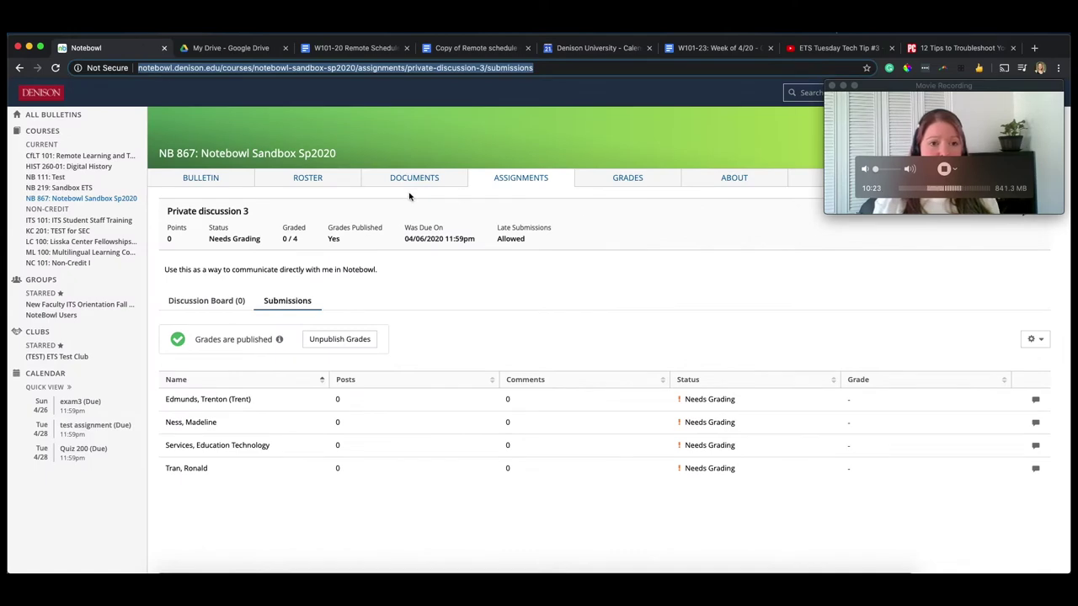
pyautogui.click(532, 179)
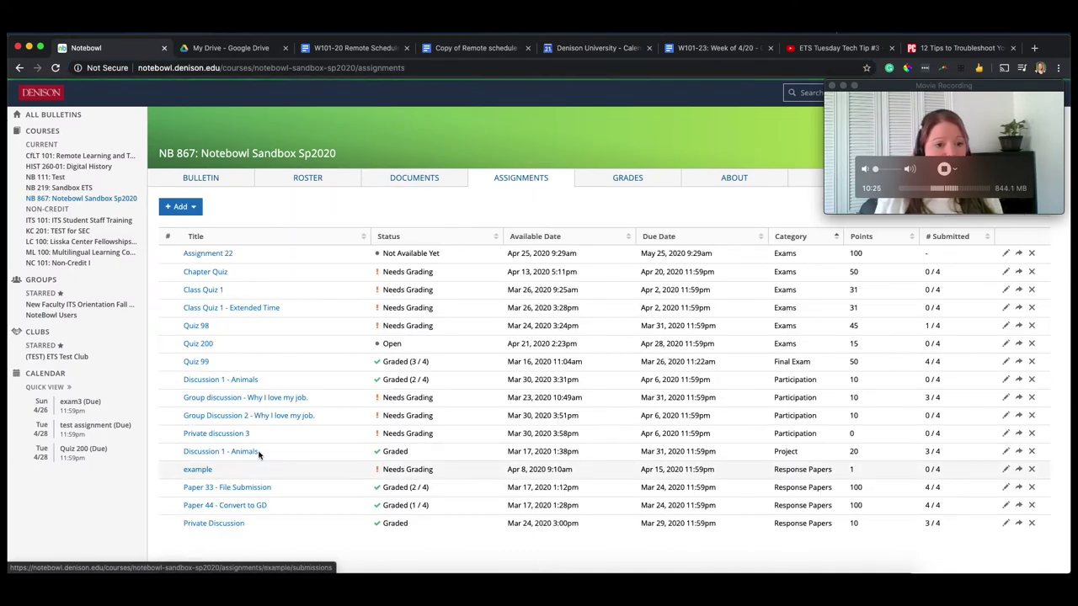
pyautogui.click(206, 256)
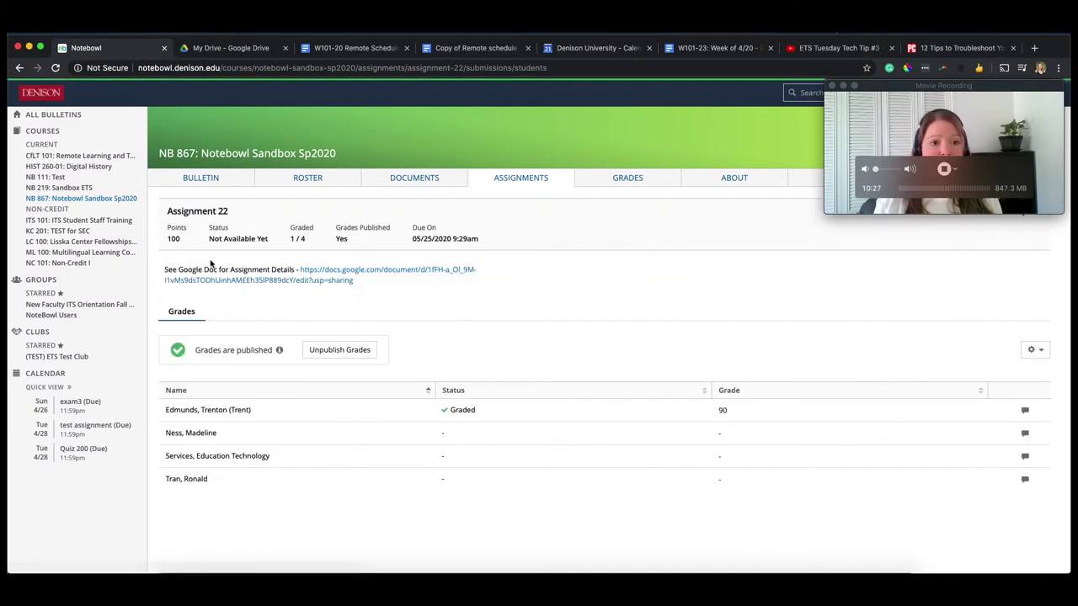
pyautogui.click(431, 69)
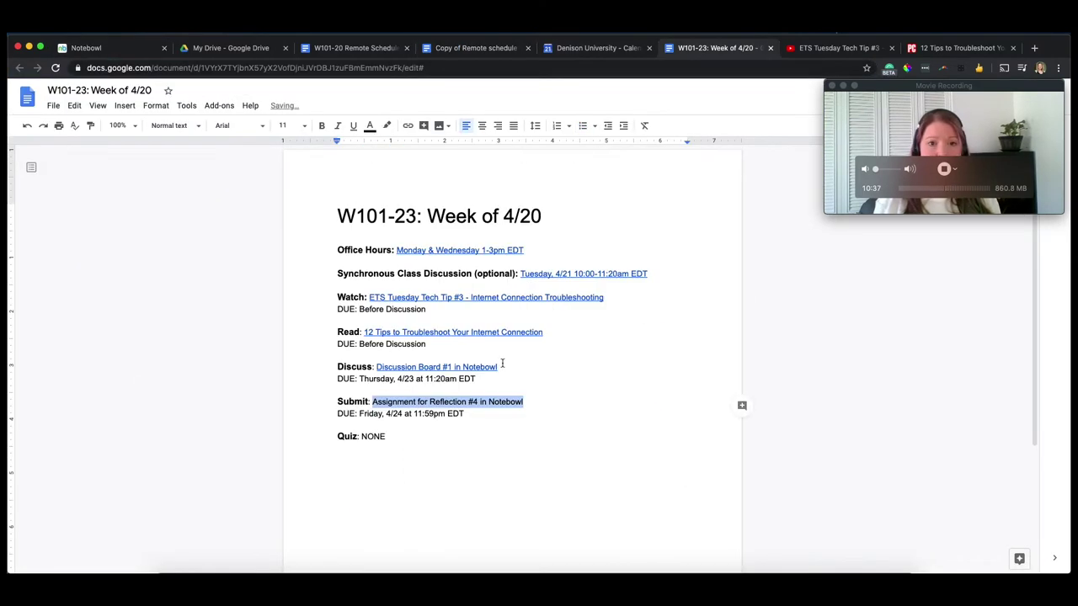
pyautogui.click(409, 126)
pyautogui.press('super+v')
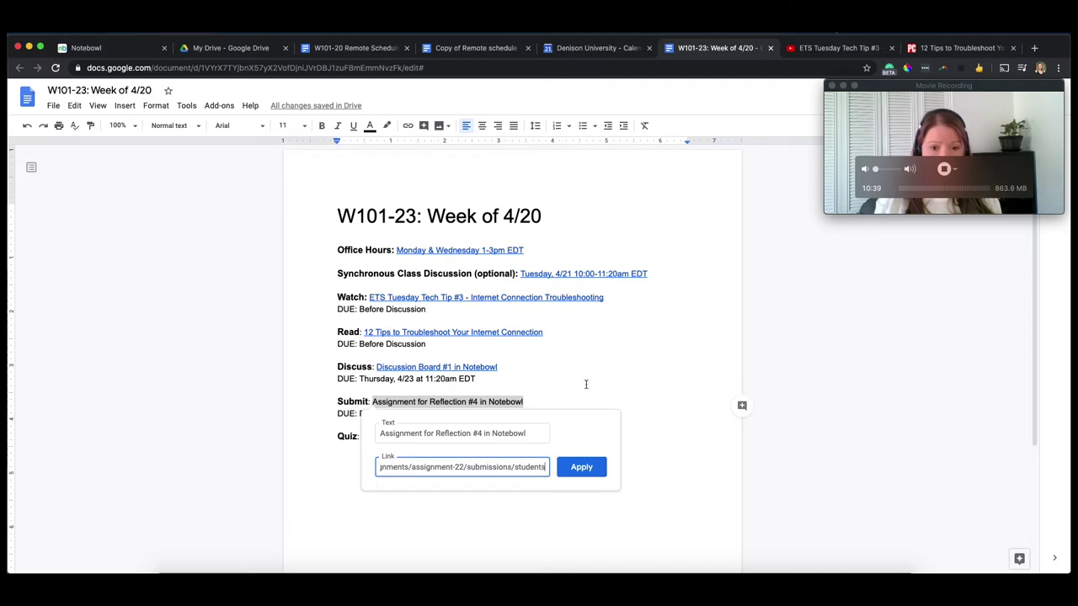
pyautogui.click(576, 468)
# - Verify where the Office Hours, class discussion and Watch links point
pyautogui.click(406, 431)
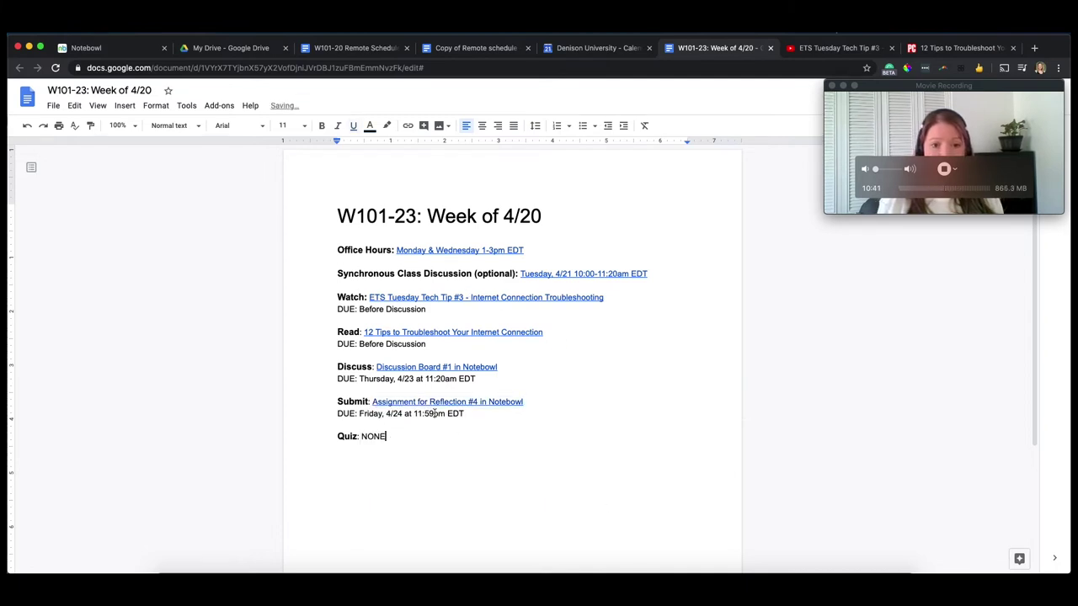
pyautogui.click(483, 251)
pyautogui.click(629, 274)
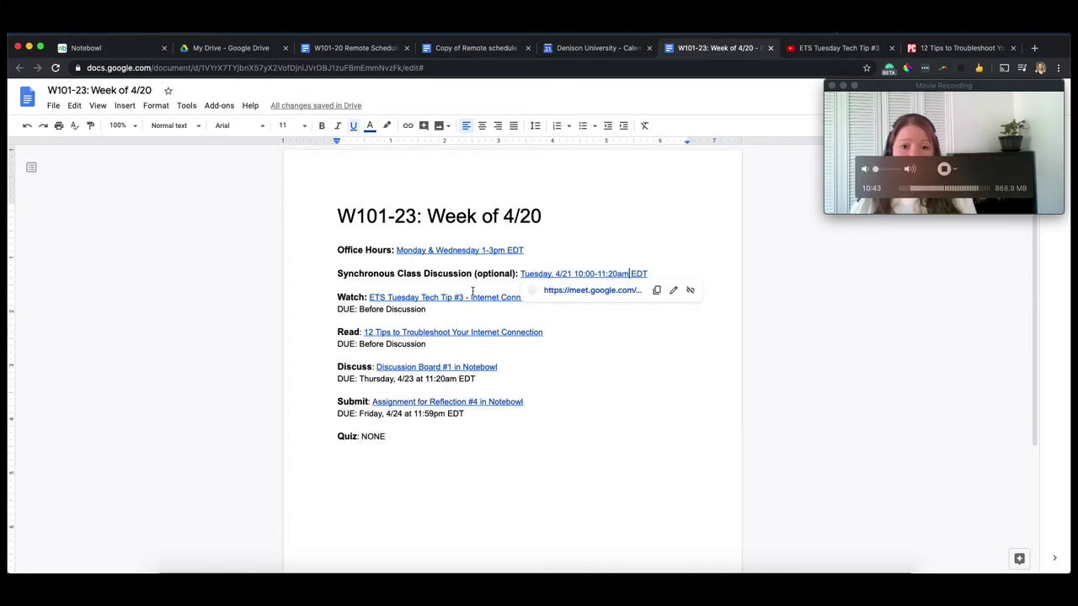
pyautogui.click(442, 297)
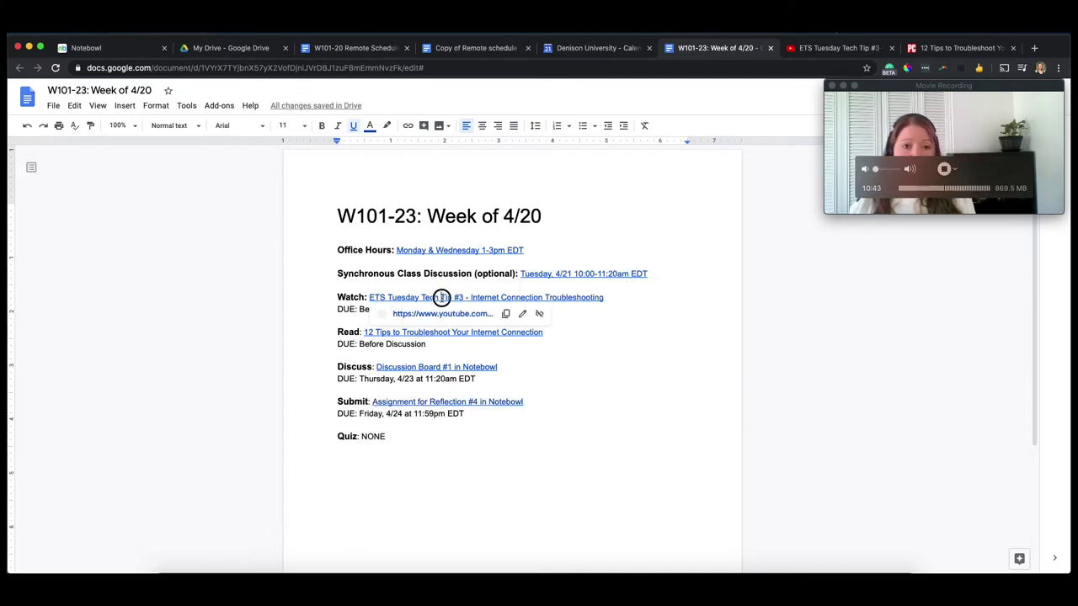
pyautogui.click(560, 253)
pyautogui.click(659, 274)
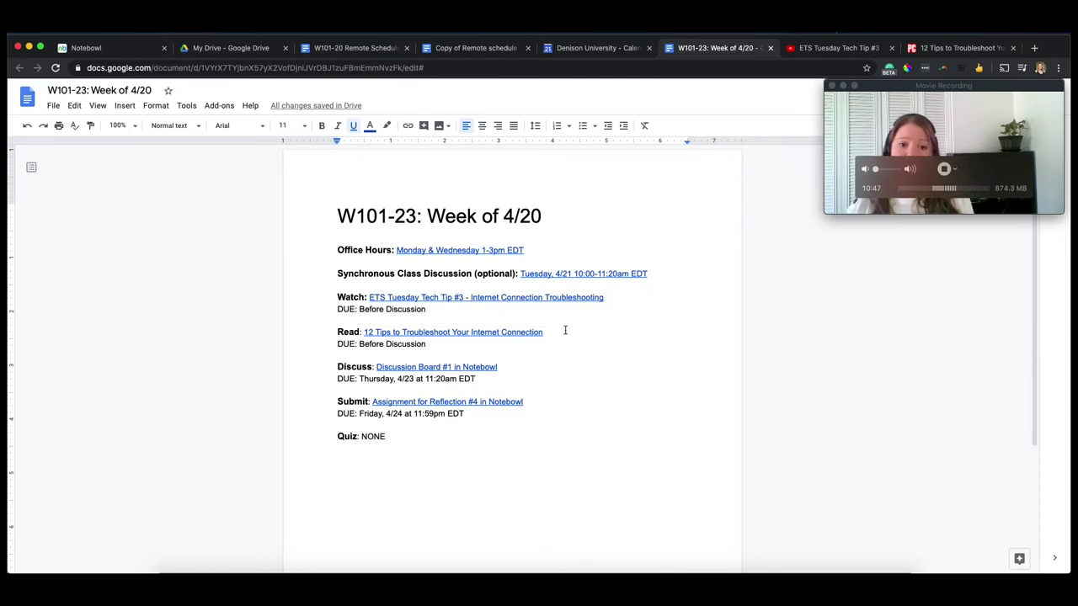
pyautogui.click(510, 367)
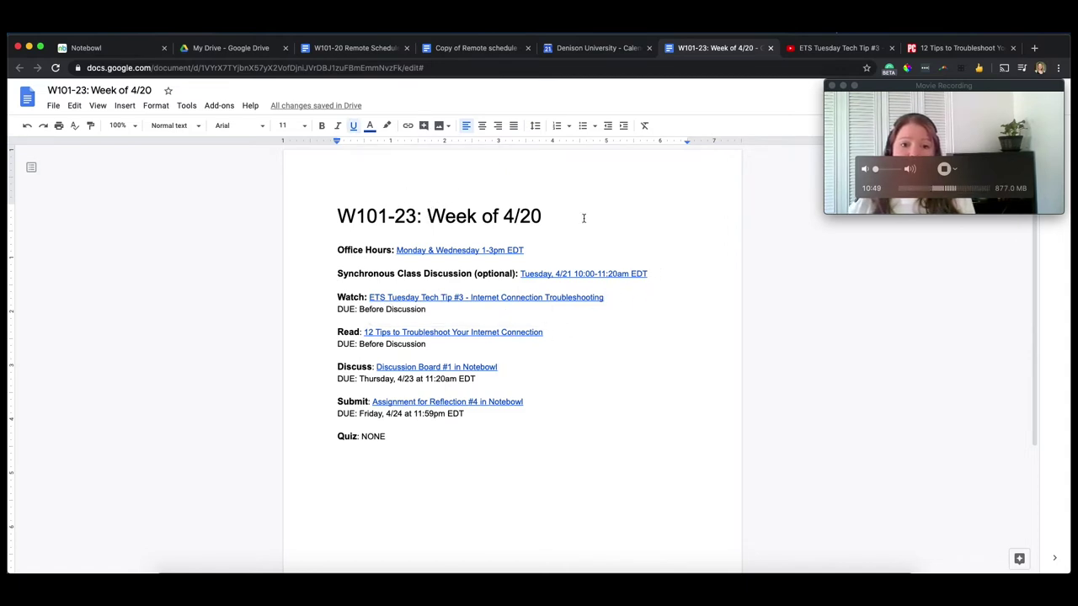
pyautogui.click(407, 440)
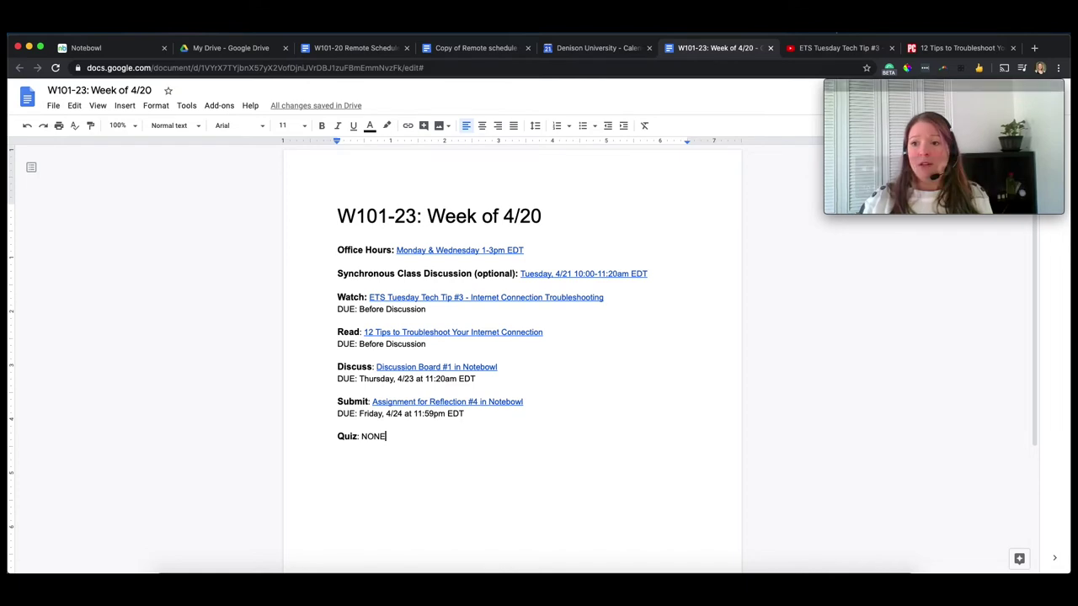
pyautogui.moveTo(977, 83); pyautogui.dragTo(977, 48)
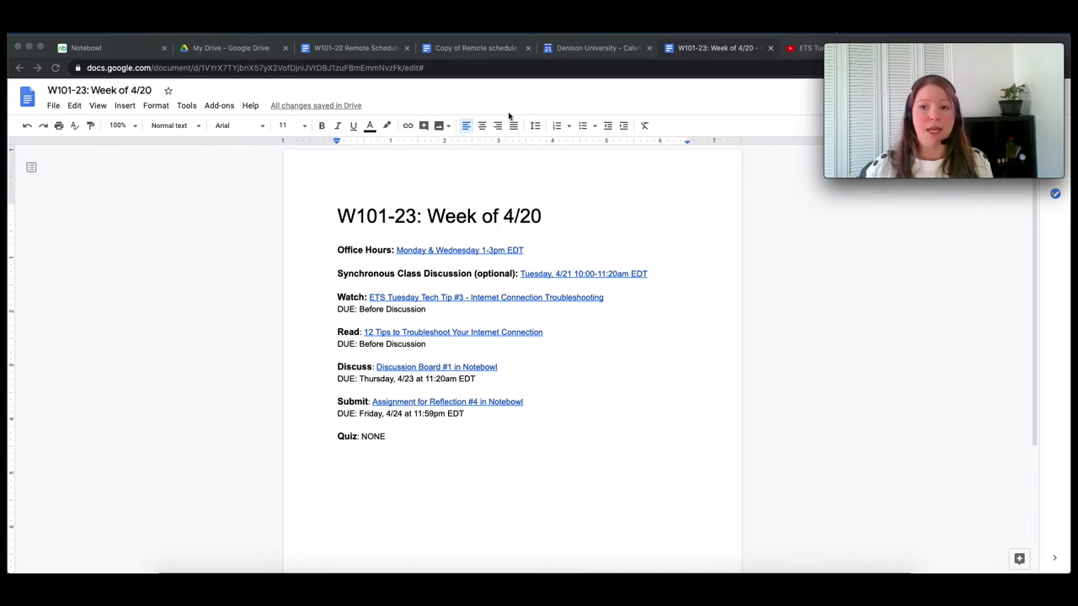
# - Enable Denison University view-only link sharing for the schedule and copy its shareable link
pyautogui.moveTo(926, 67); pyautogui.dragTo(936, 227)
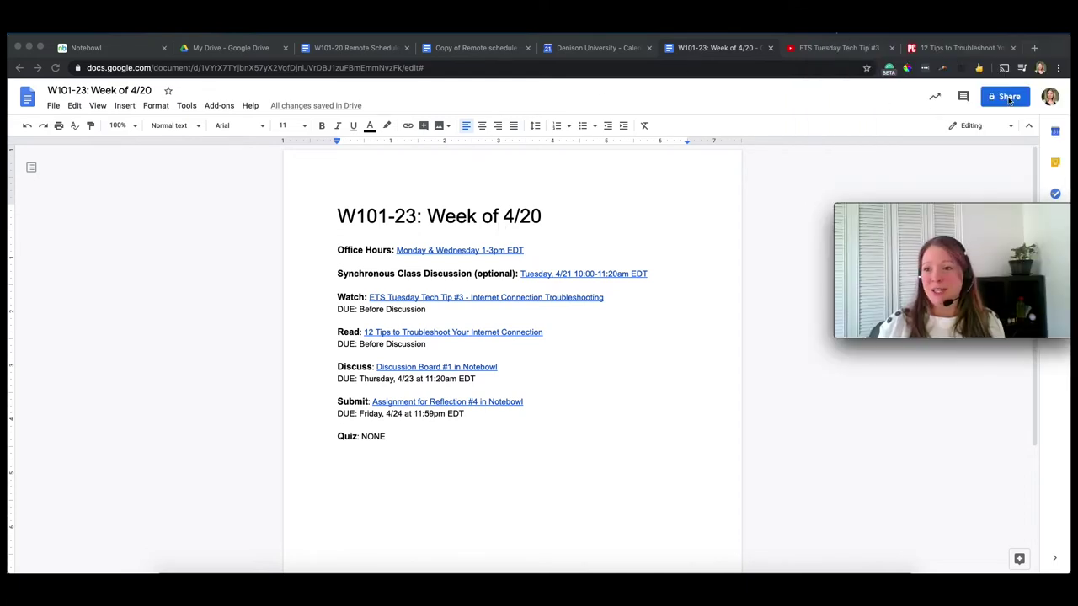
pyautogui.click(1010, 100)
pyautogui.click(1002, 99)
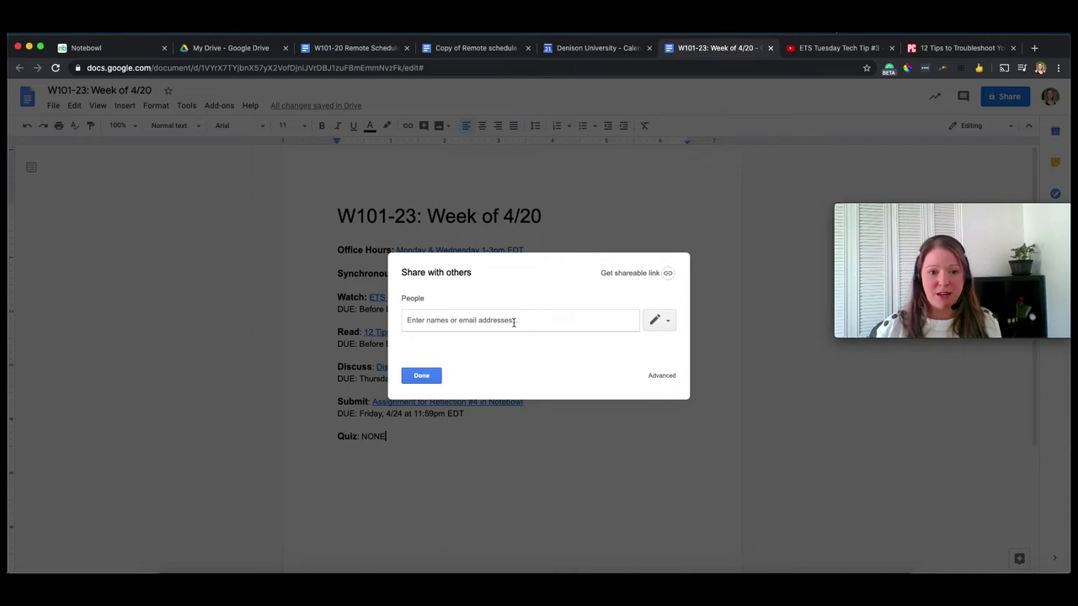
pyautogui.click(627, 274)
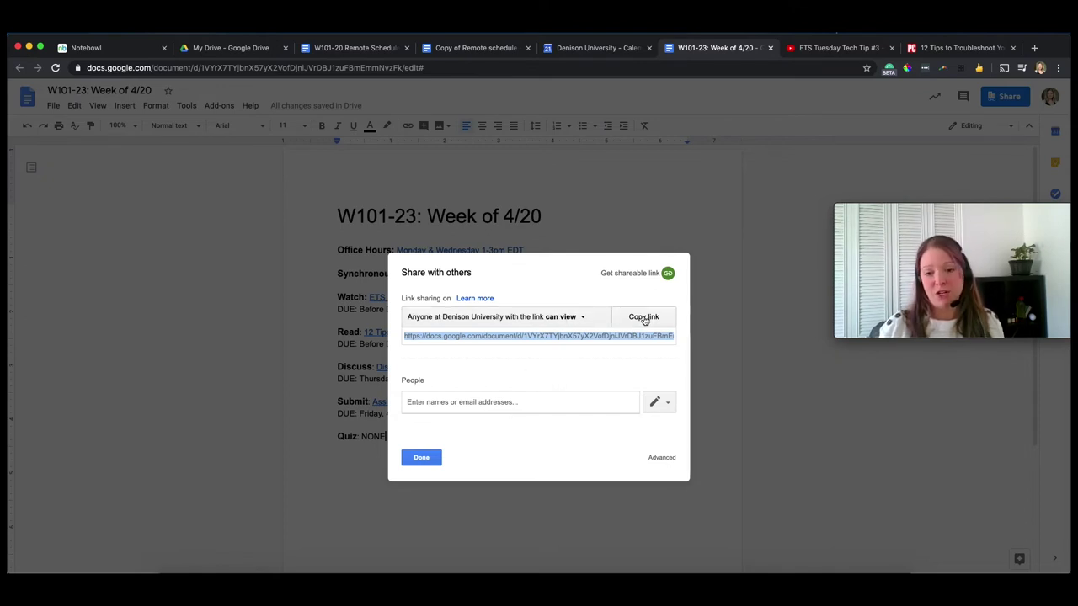
pyautogui.click(644, 318)
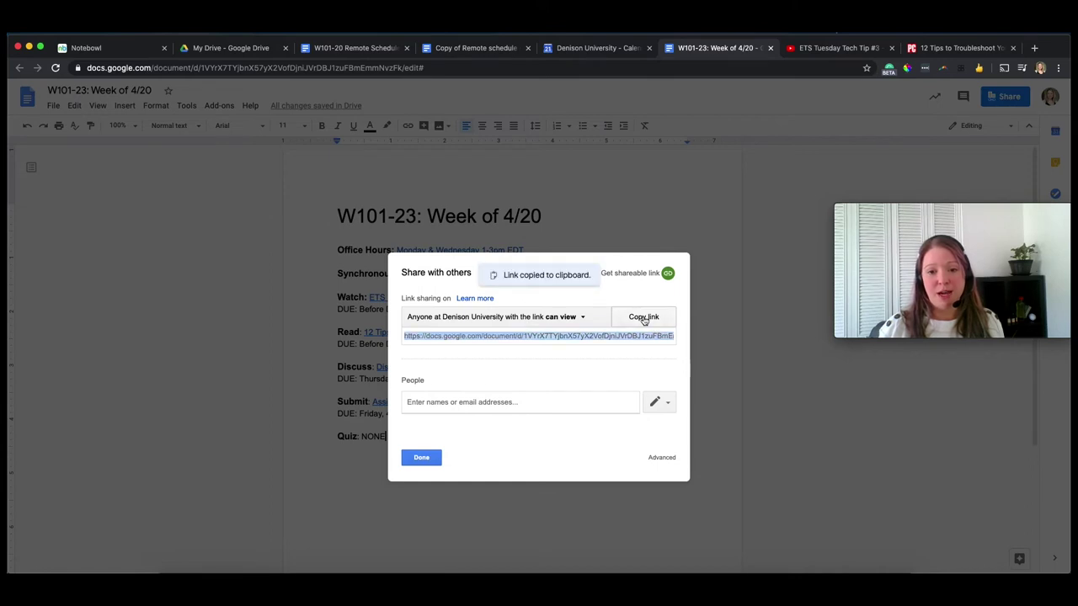
pyautogui.click(432, 457)
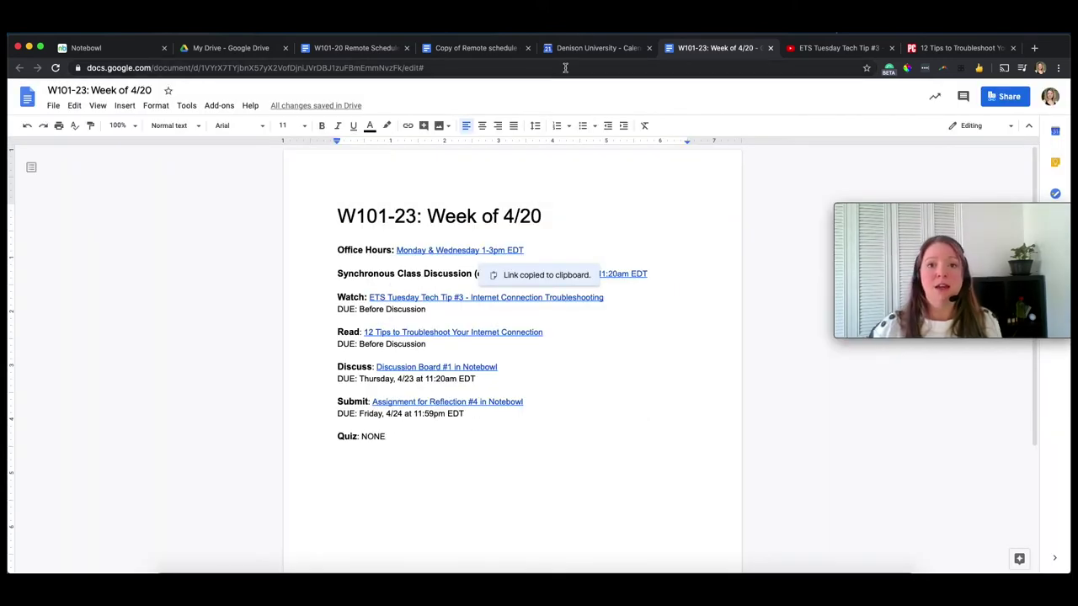
# - Add an external link 'Schedule for the Week of 4/20' with the pasted doc URL to NB 867 documents
pyautogui.click(139, 49)
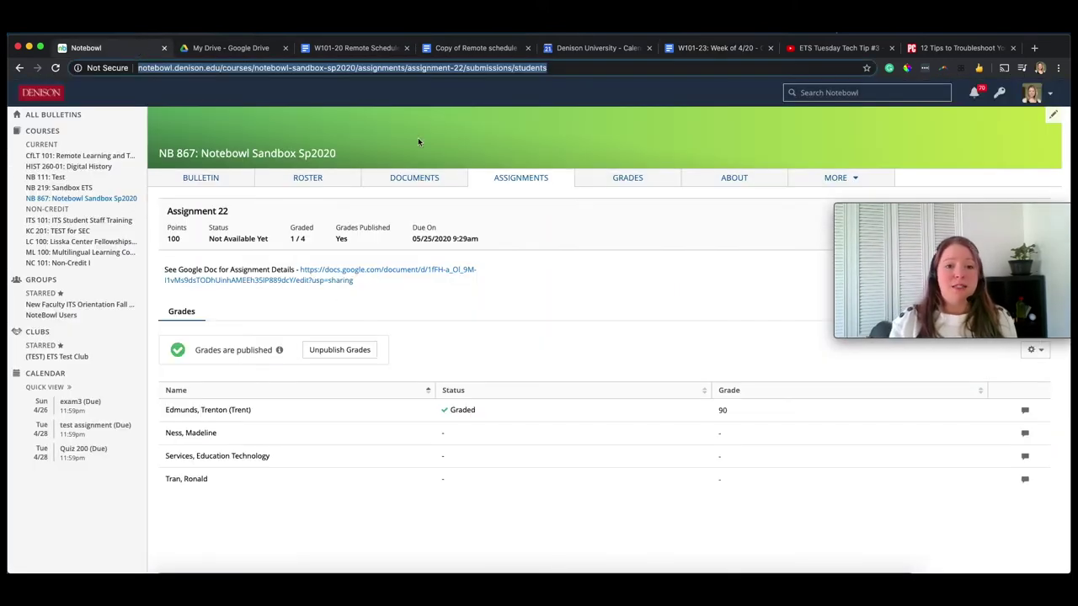
pyautogui.click(406, 180)
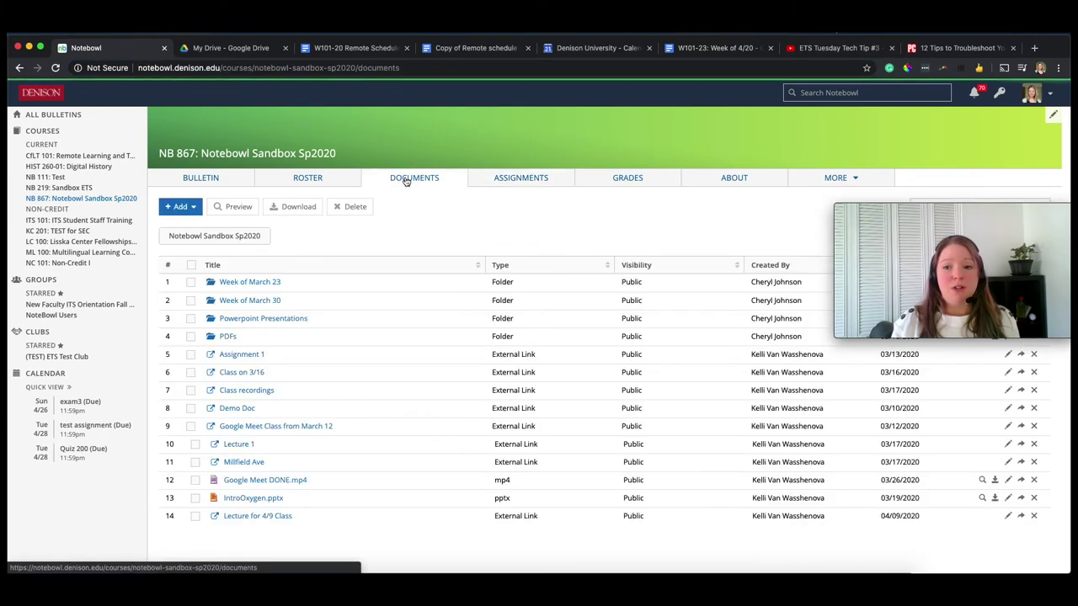
pyautogui.click(181, 206)
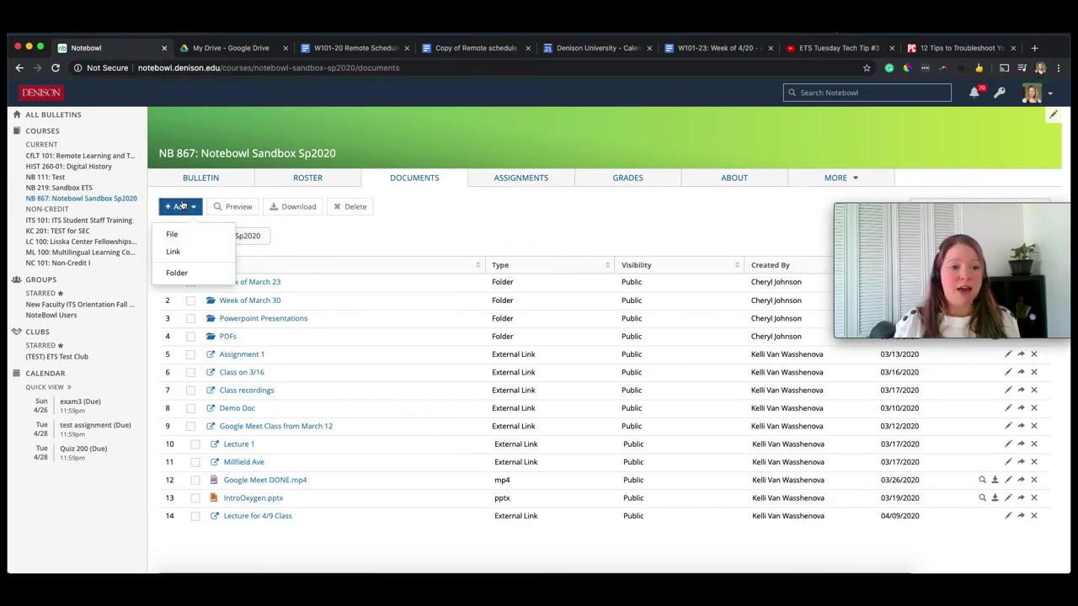
pyautogui.click(180, 251)
pyautogui.click(475, 157)
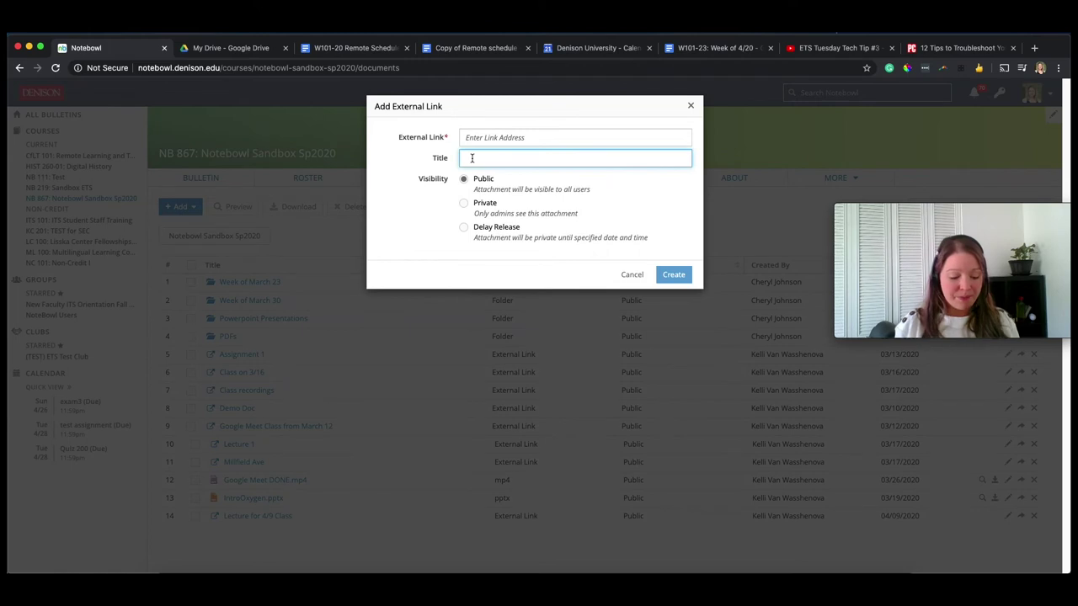
pyautogui.write('Schedule for the')
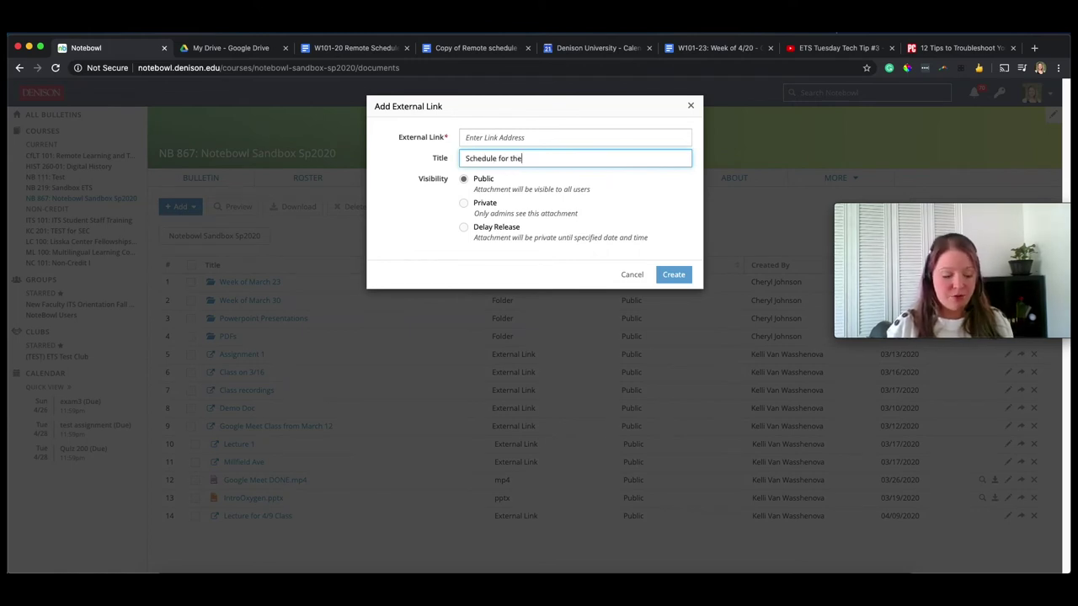
pyautogui.write(' Week of')
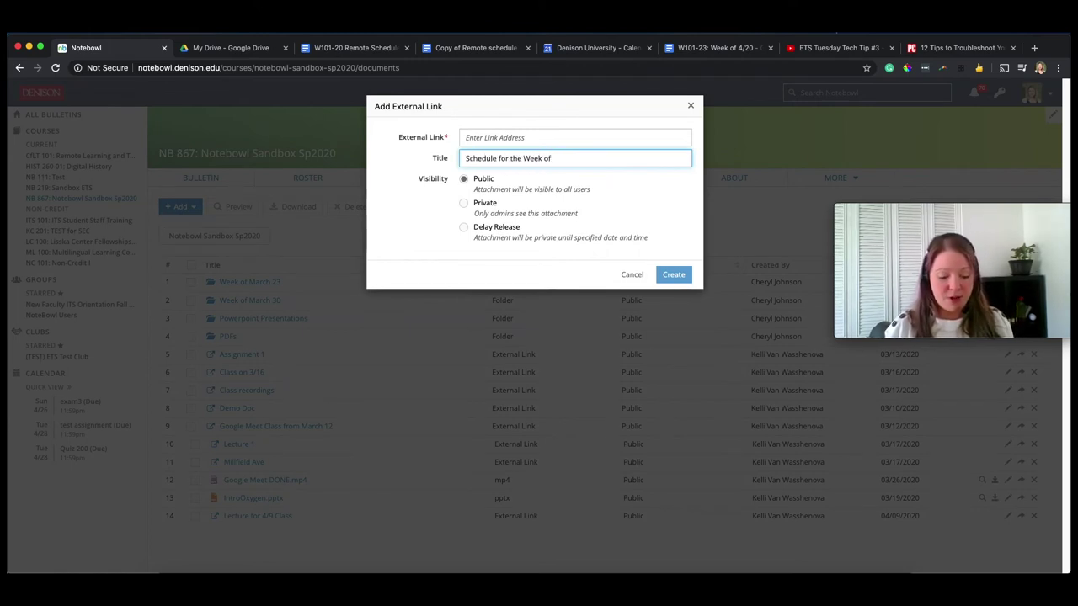
pyautogui.write(' 4/20')
pyautogui.click(483, 137)
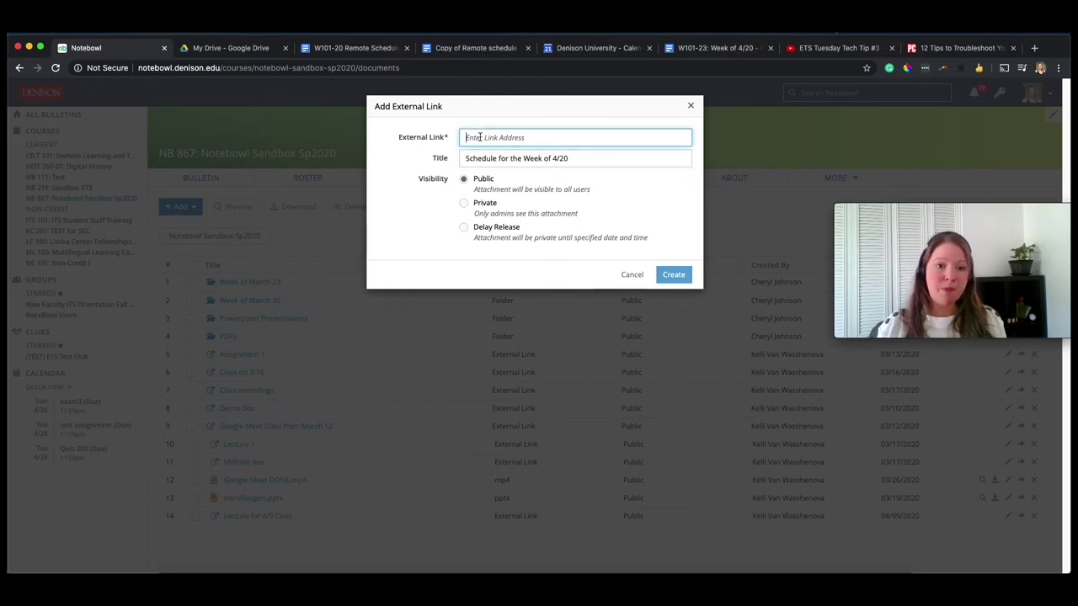
pyautogui.hotkey('ctrl', 'v')
pyautogui.click(671, 277)
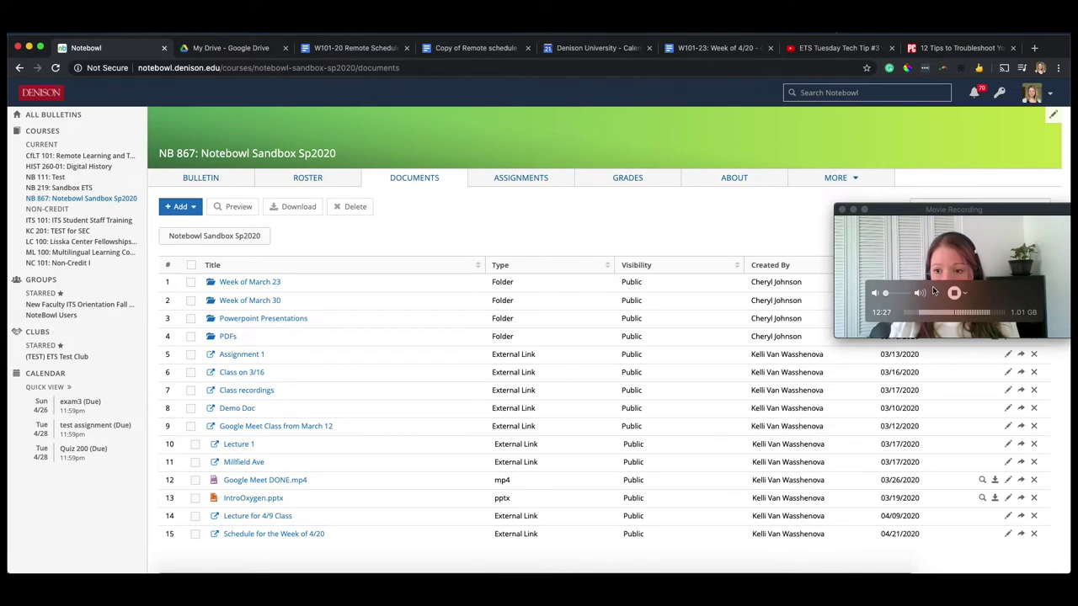
pyautogui.moveTo(956, 207); pyautogui.dragTo(955, 33)
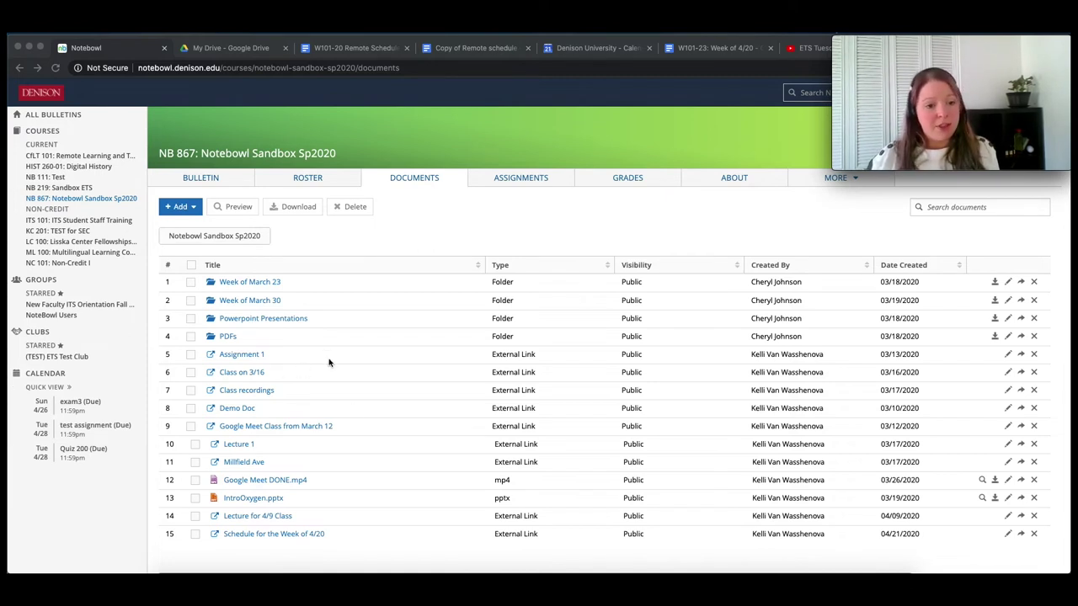
pyautogui.click(1021, 535)
# - Post the 4/20 schedule to the bulletin with 'Check this week's schedule', then view the assignments list
pyautogui.click(1022, 536)
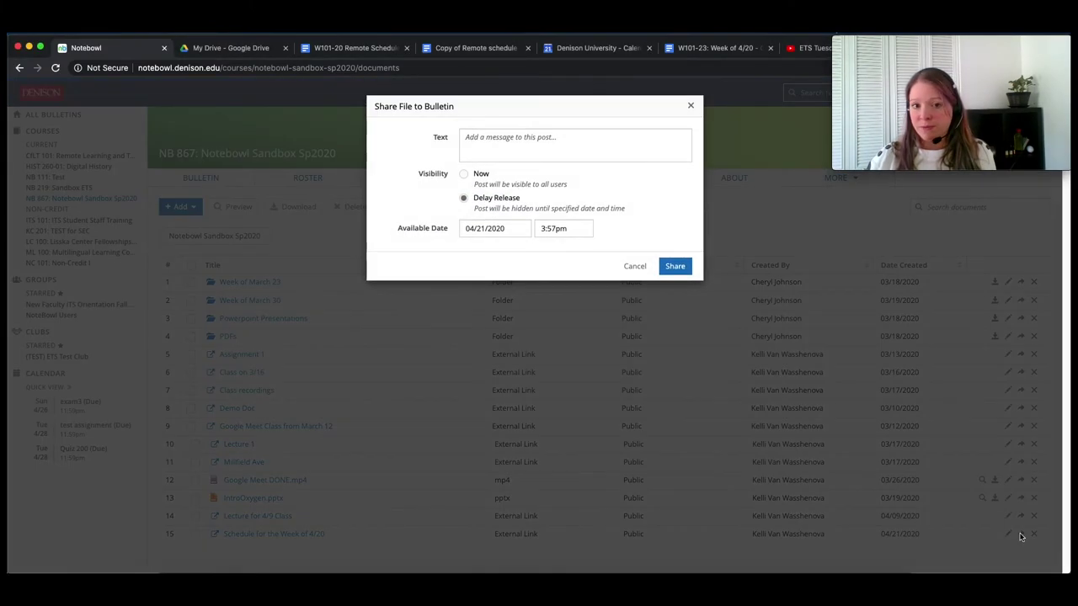
pyautogui.moveTo(426, 136); pyautogui.dragTo(540, 129)
pyautogui.click(540, 137)
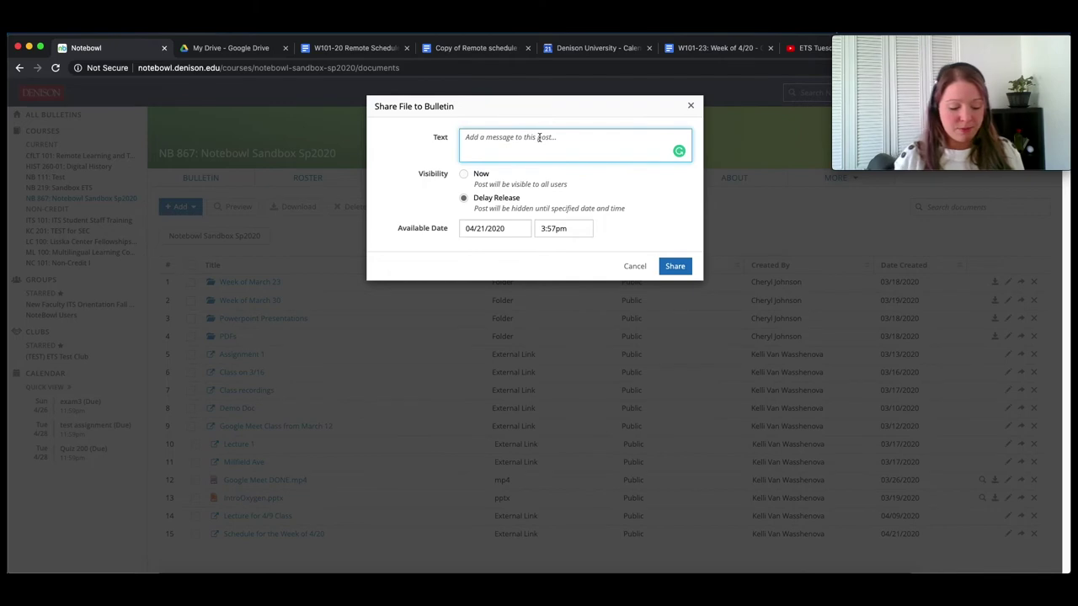
pyautogui.write("Check this week's schedule")
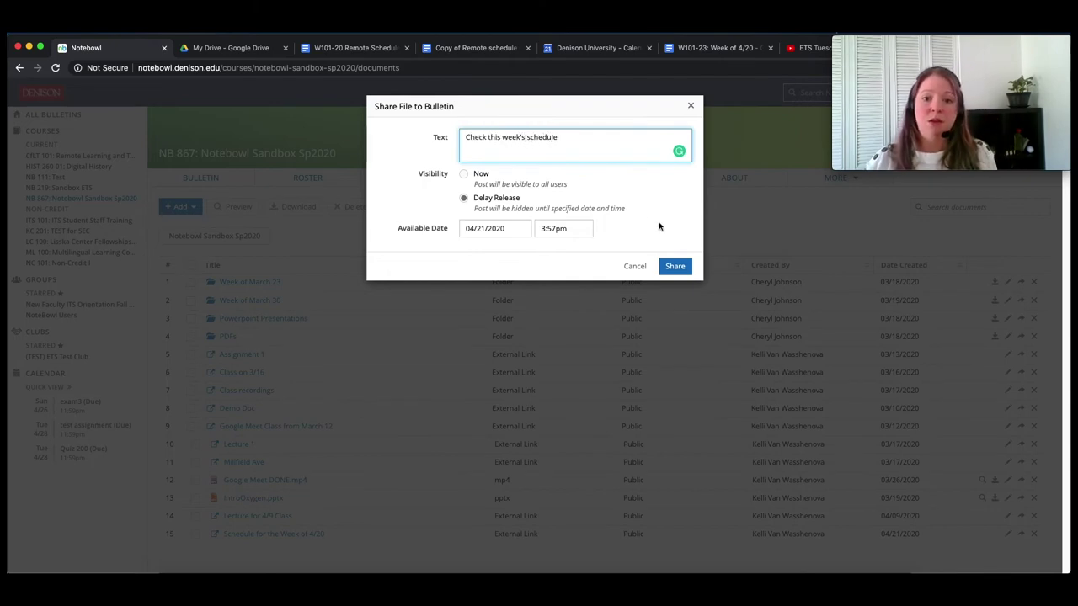
pyautogui.click(679, 267)
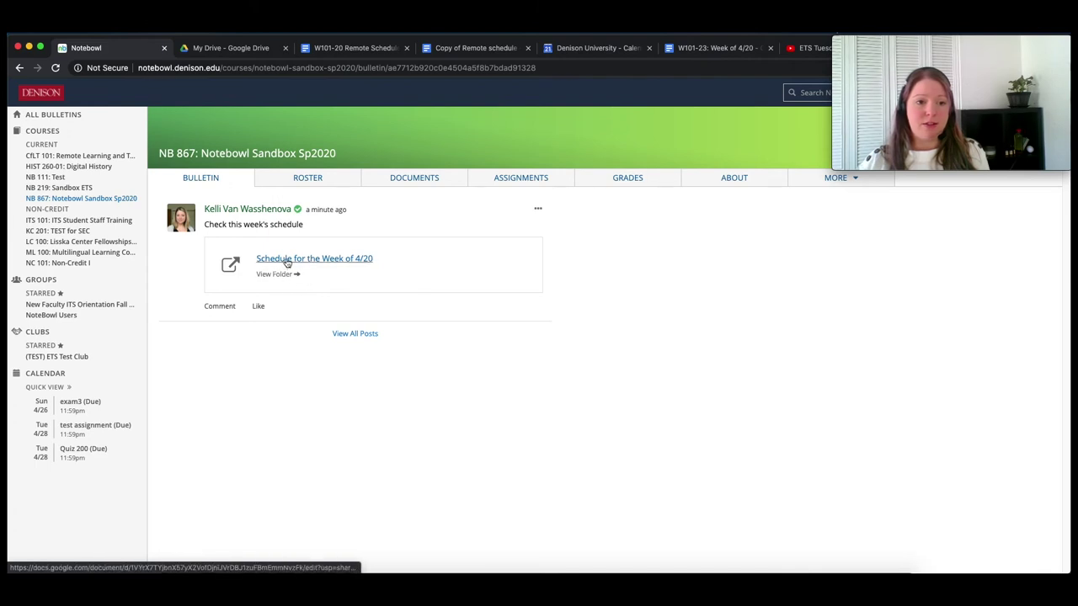
pyautogui.click(534, 182)
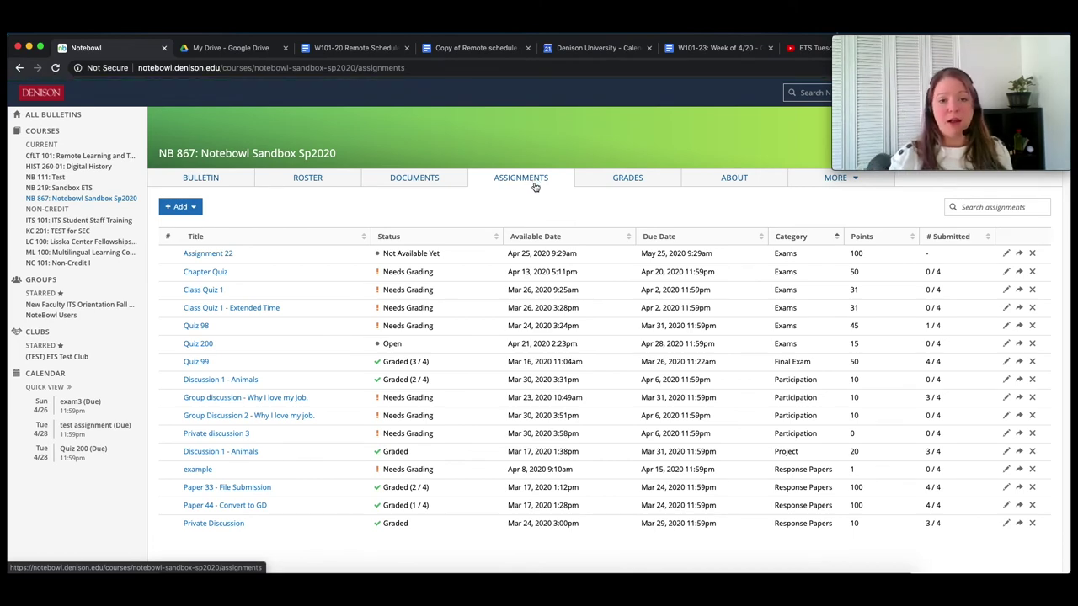
# - Return to the top of the copied Remote schedule - Math 213 doc and open the Remote calendar explanation link
pyautogui.click(448, 48)
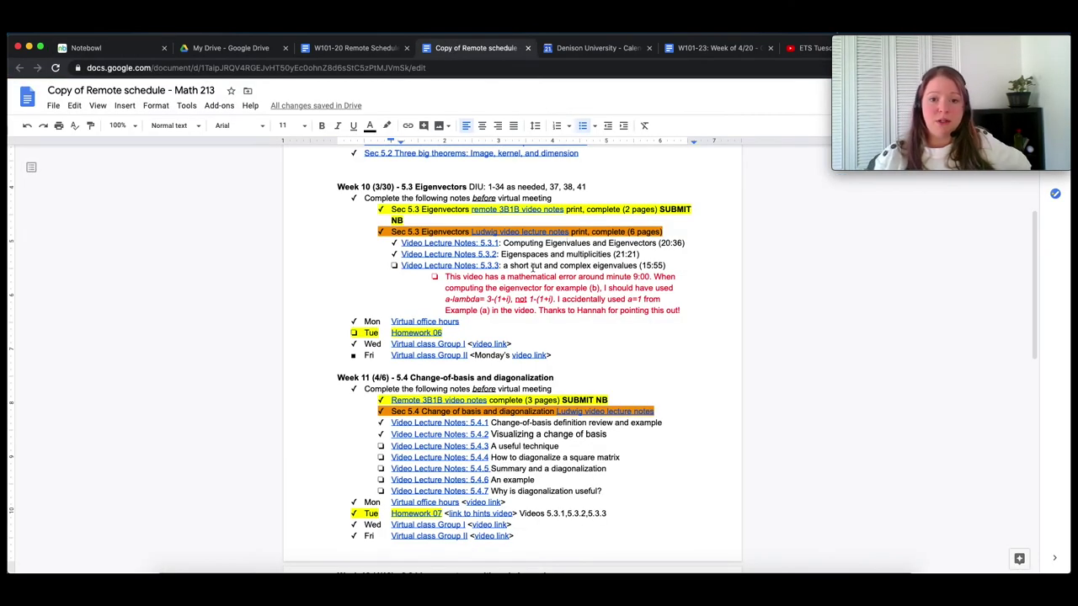
pyautogui.scroll(5, 532, 265)
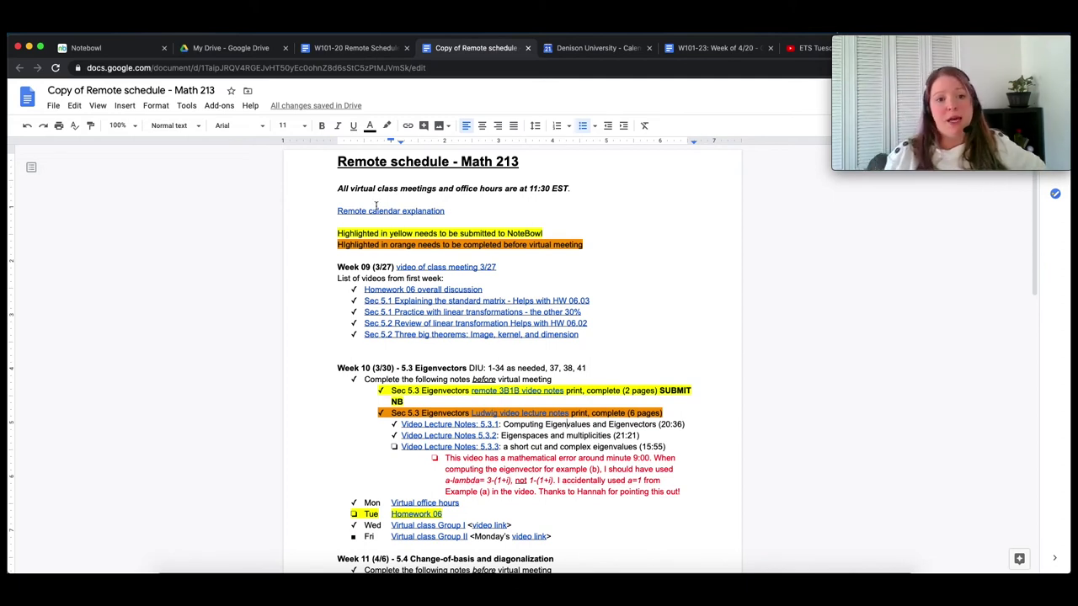
pyautogui.click(368, 211)
# - Open the calendar explanation video in a new tab, pause it, and return to the schedule doc
pyautogui.click(402, 235)
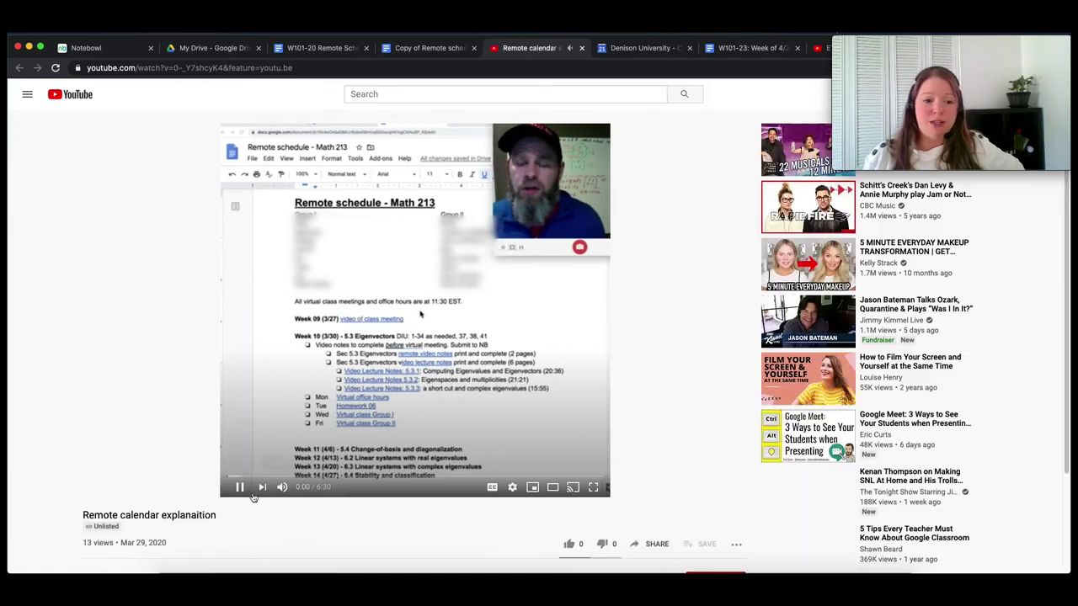
pyautogui.click(239, 489)
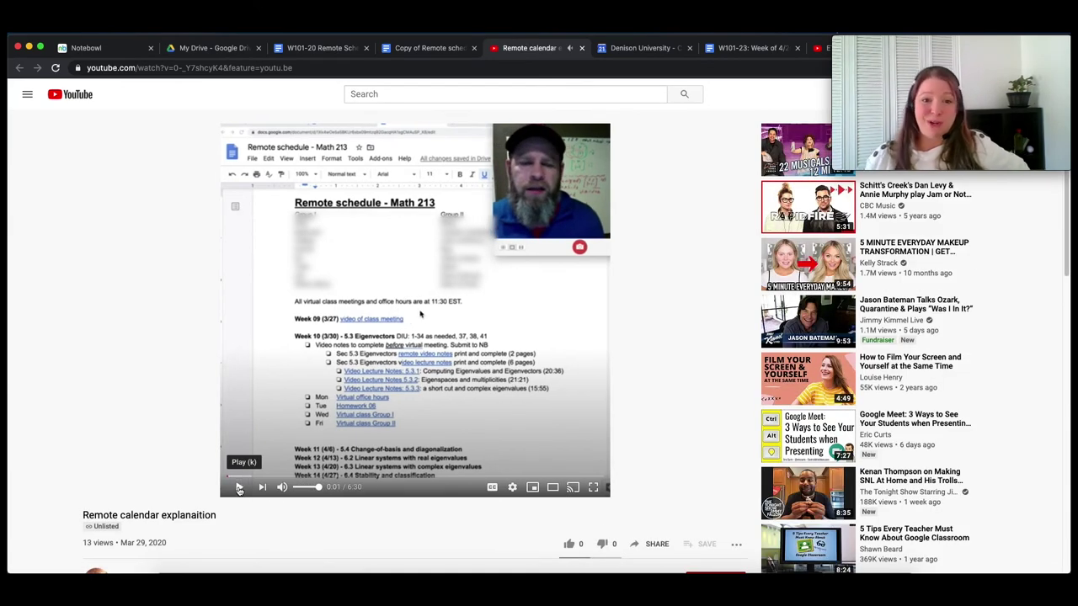
pyautogui.click(421, 51)
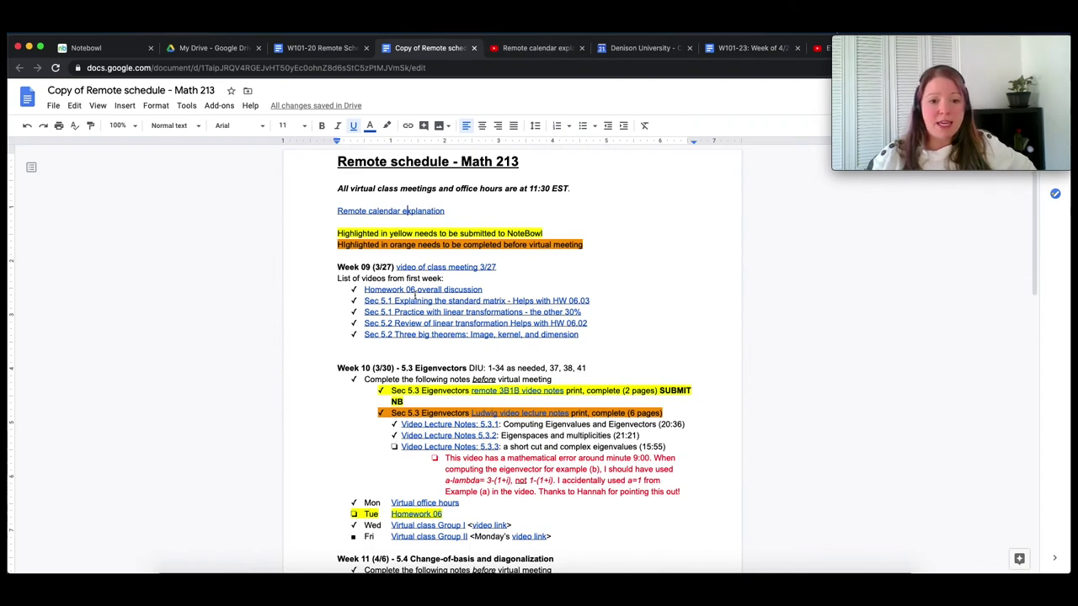
pyautogui.click(333, 268)
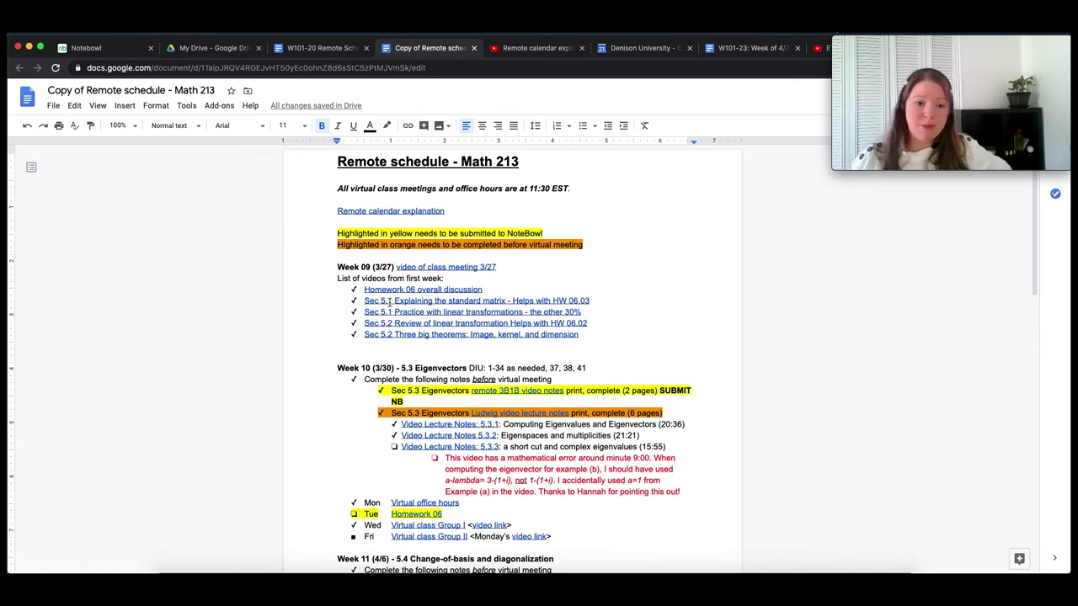
pyautogui.tripleClick(360, 267)
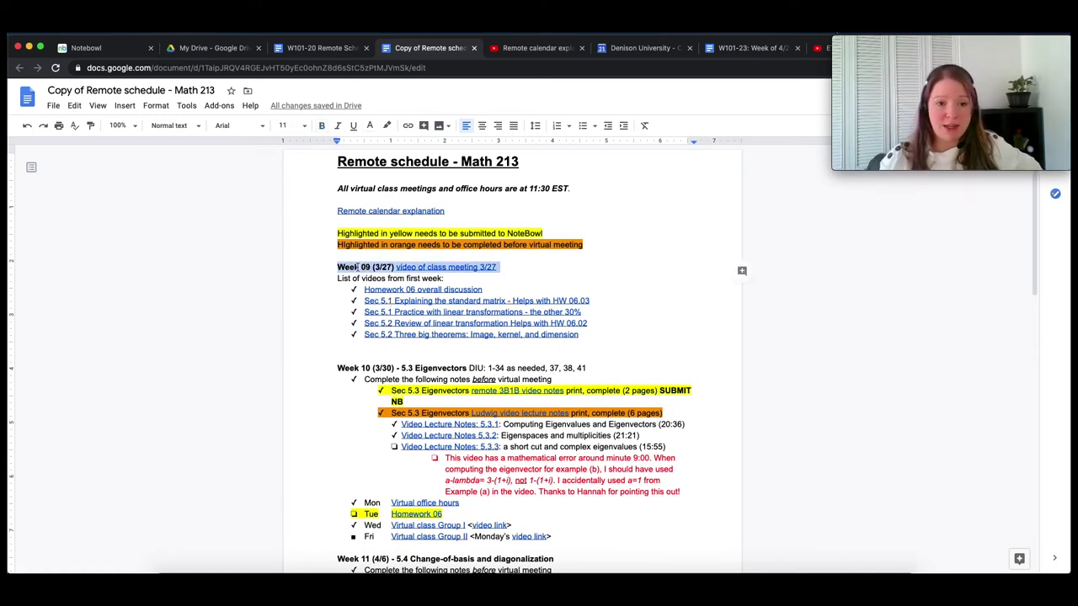
pyautogui.click(363, 291)
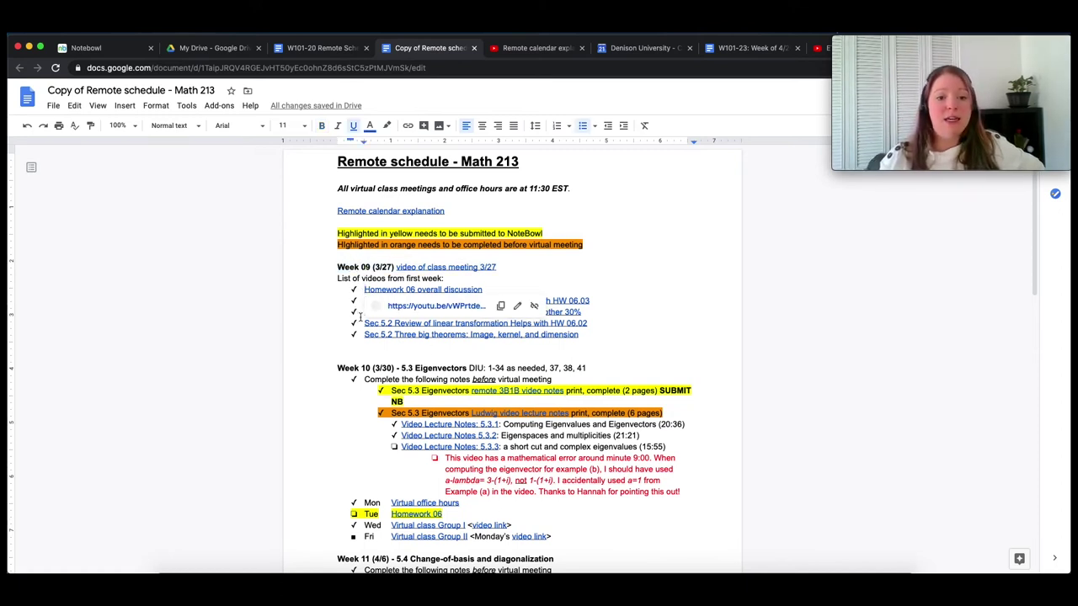
pyautogui.click(363, 313)
pyautogui.click(353, 354)
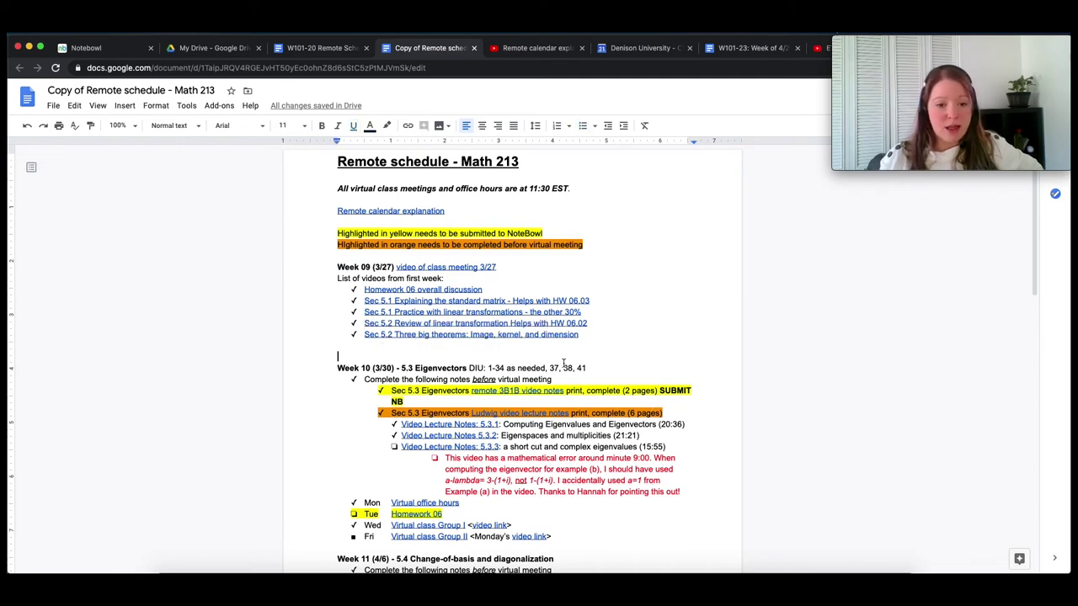
pyautogui.scroll(-2, 563, 363)
pyautogui.click(414, 455)
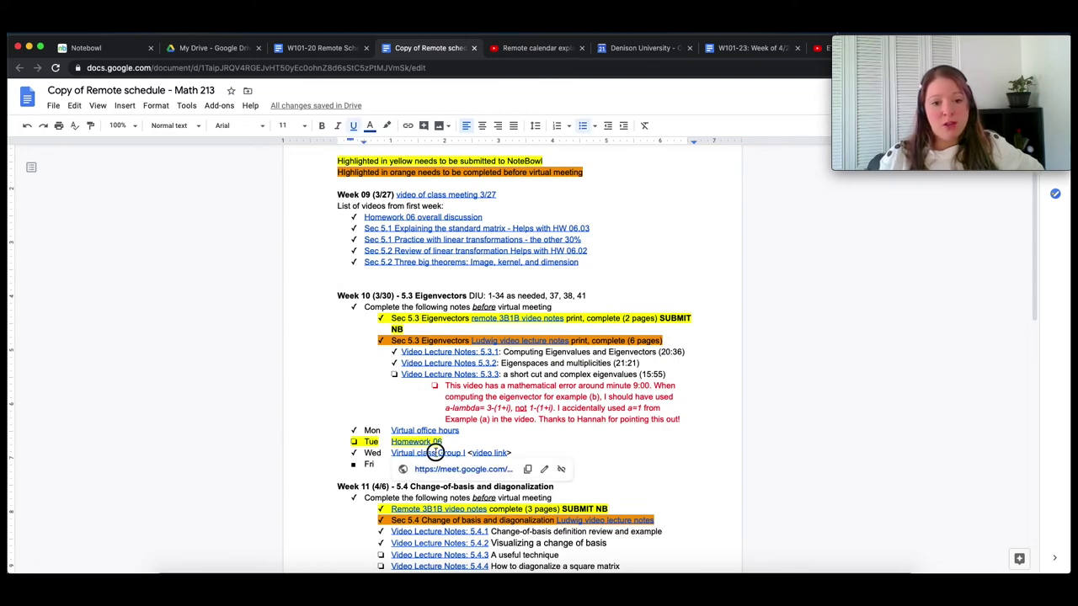
pyautogui.scroll(-1, 416, 411)
pyautogui.scroll(-2, 416, 411)
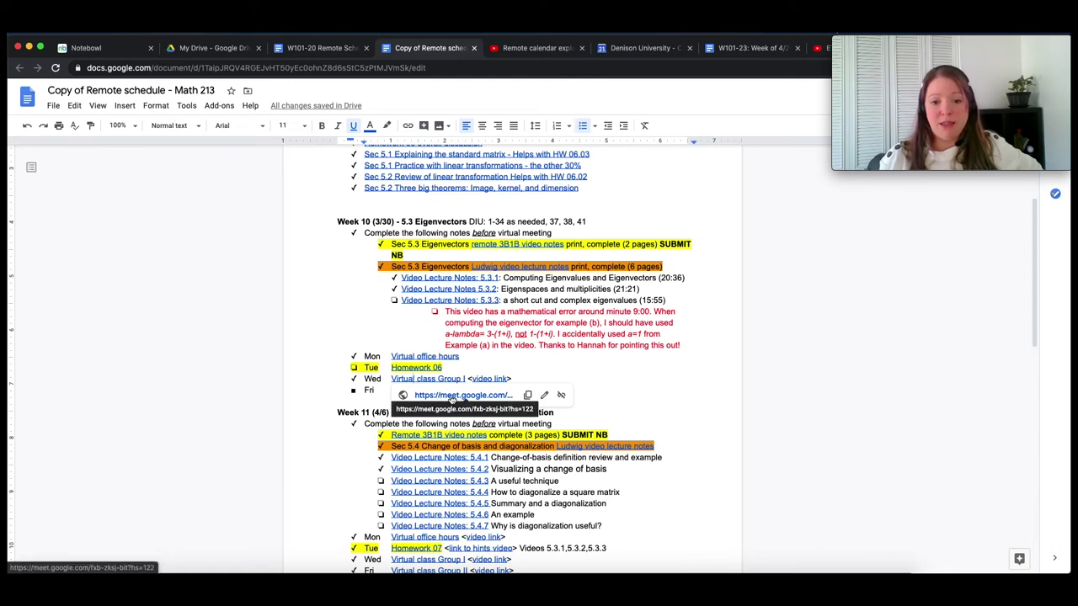
pyautogui.click(486, 379)
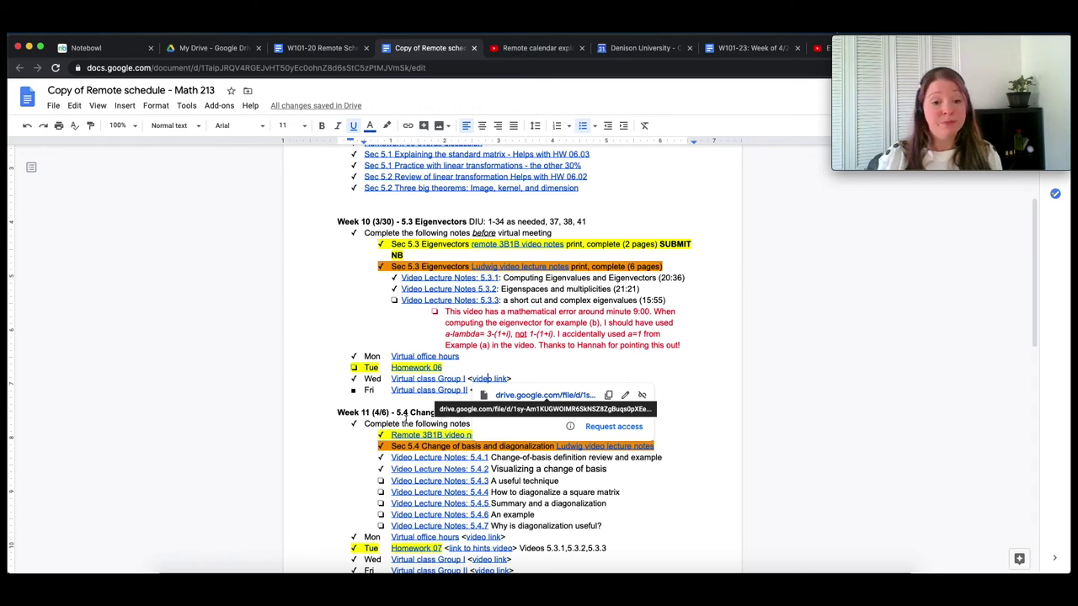
pyautogui.scroll(3, 405, 419)
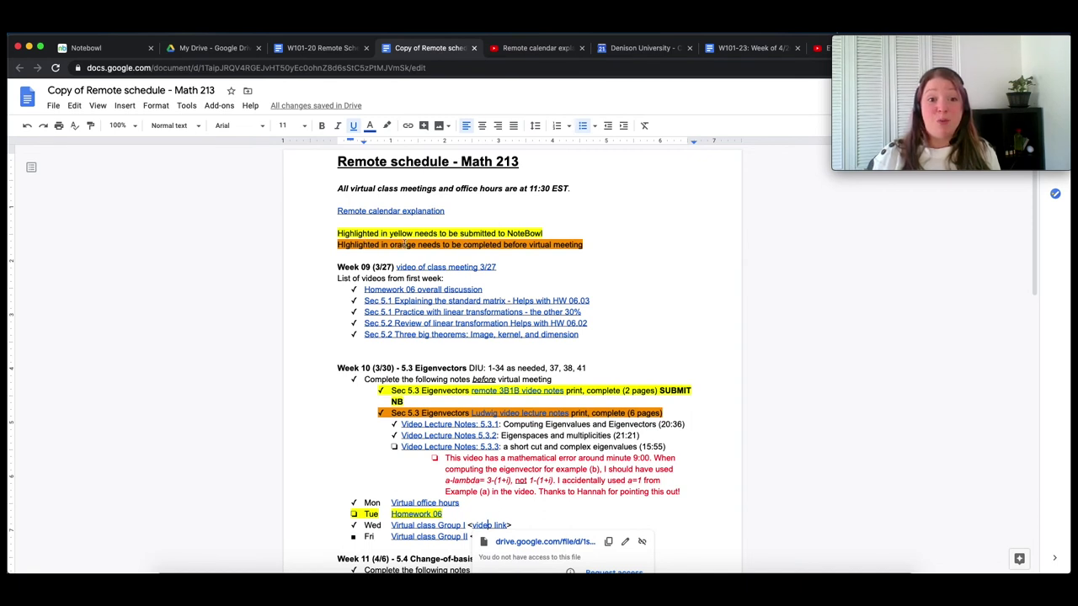
# - Select the orange and yellow legend lines in the schedule, then switch back to Notebowl
pyautogui.moveTo(455, 244); pyautogui.dragTo(597, 241)
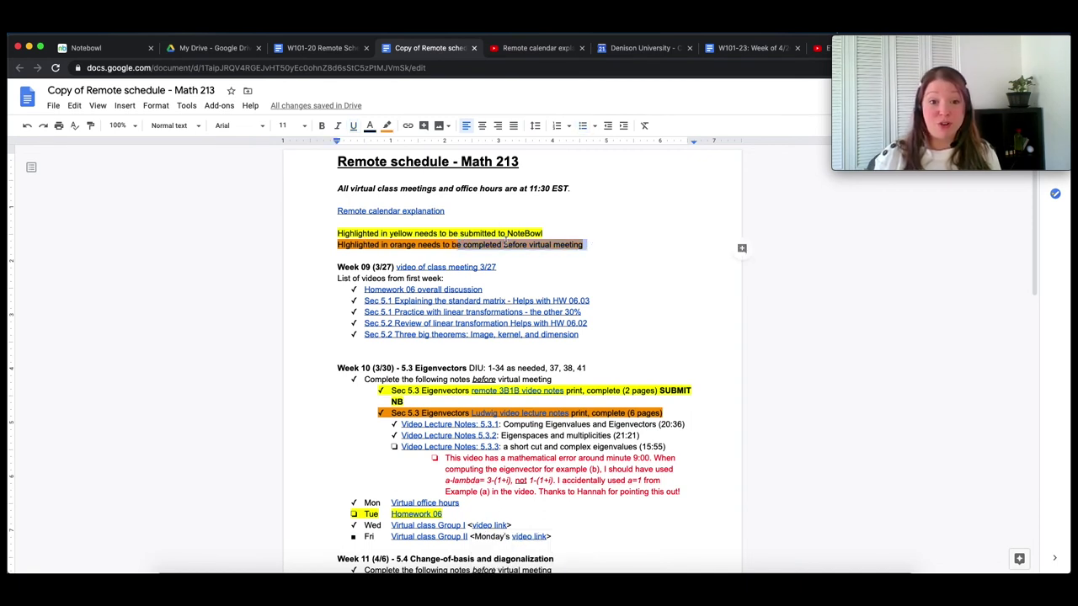
pyautogui.click(457, 234)
pyautogui.click(543, 233)
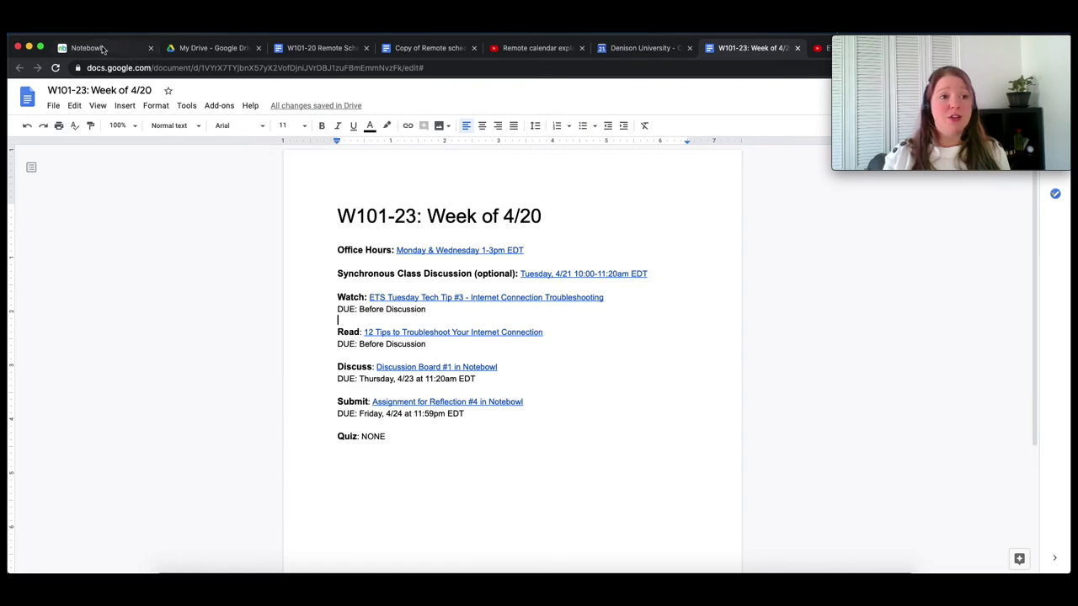
pyautogui.click(101, 49)
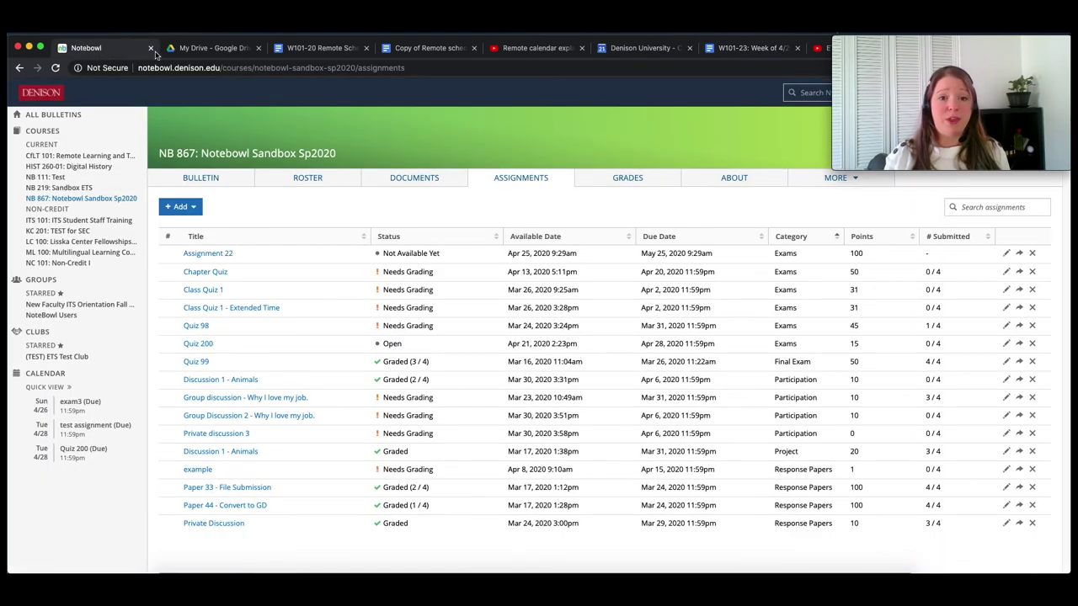
# - Add a folder named 'Week of April 20' under DOCUMENTS and open it from the list
pyautogui.click(413, 181)
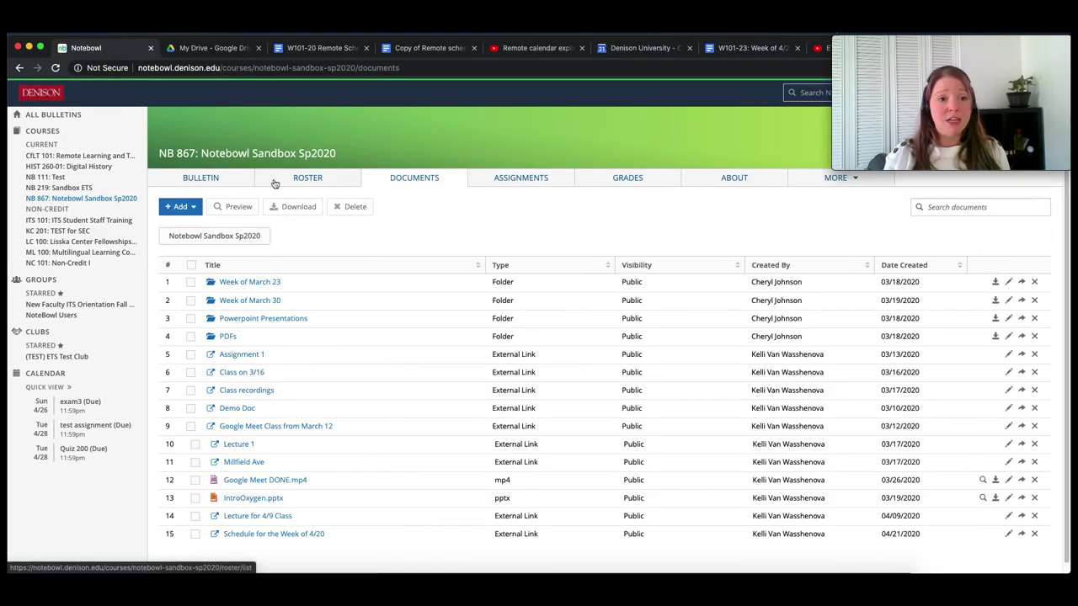
pyautogui.click(191, 210)
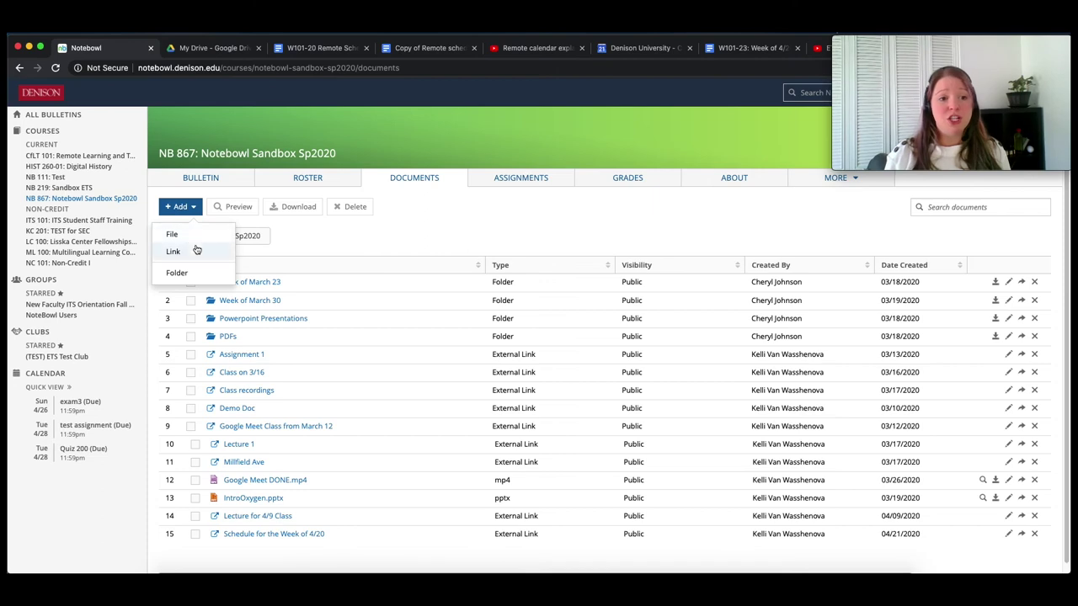
pyautogui.click(194, 274)
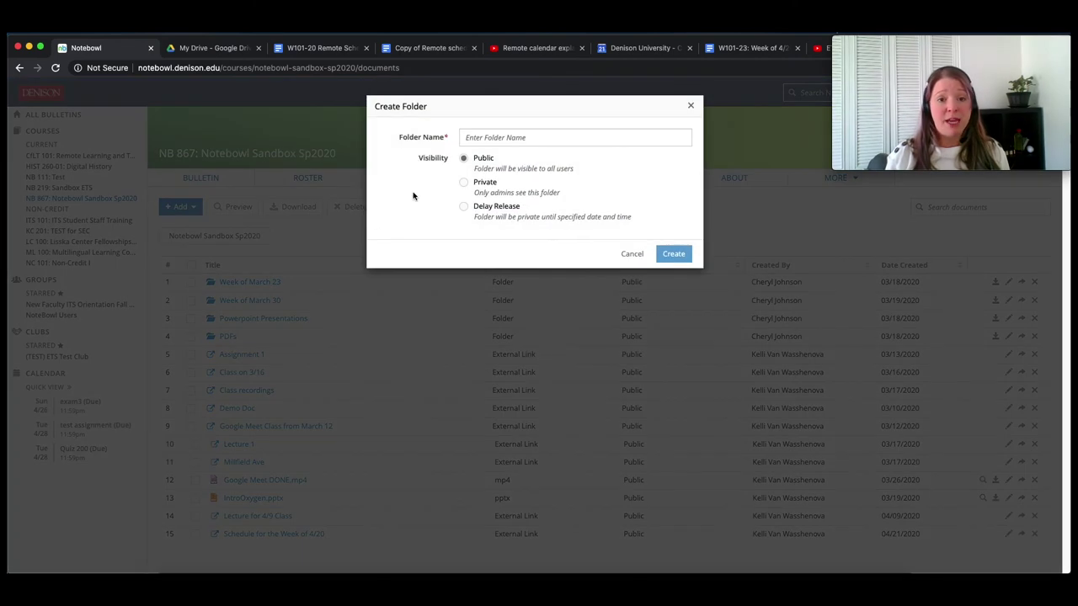
pyautogui.click(483, 136)
pyautogui.write('We')
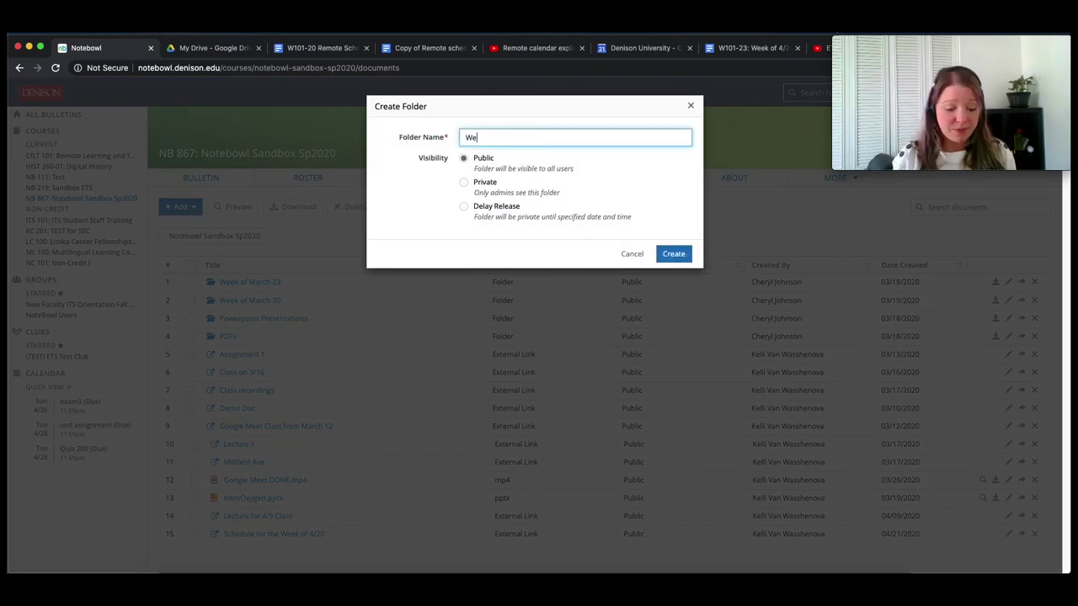
pyautogui.write('ek of April 20')
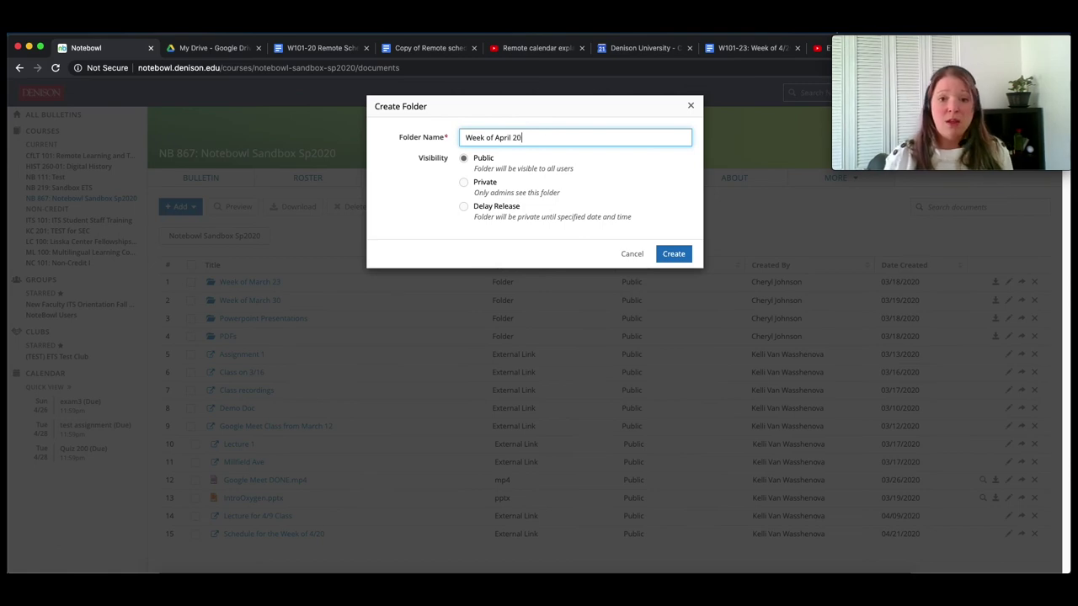
pyautogui.click(673, 254)
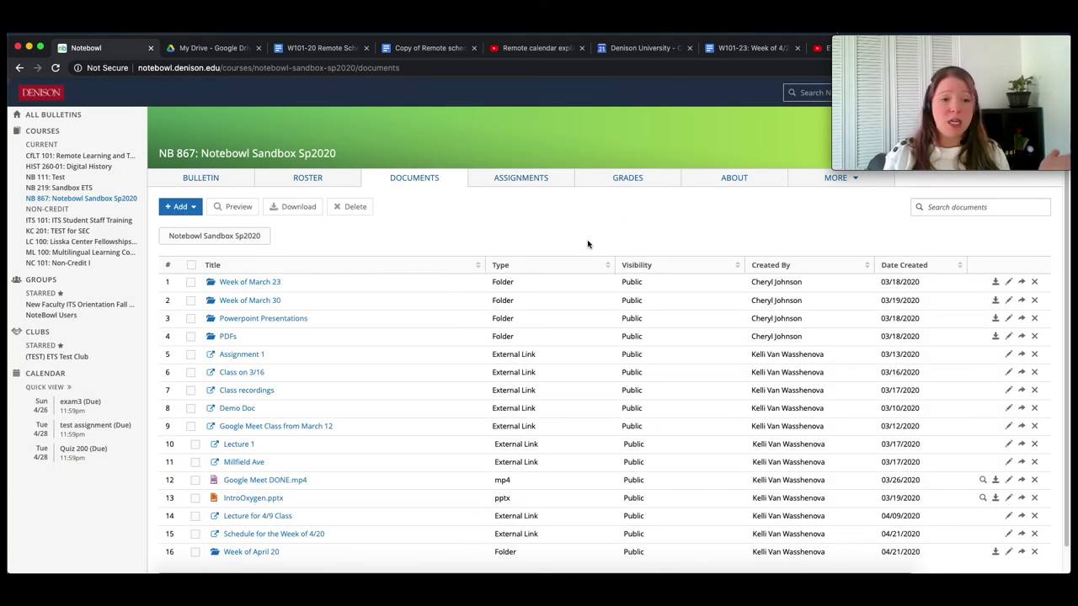
pyautogui.scroll(-1, 278, 364)
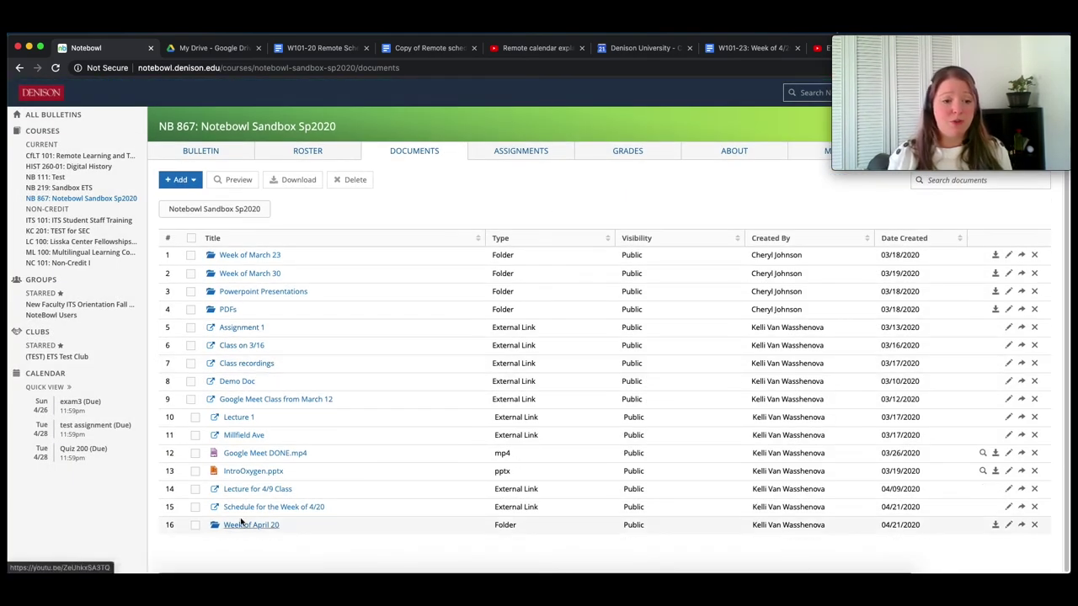
pyautogui.click(250, 526)
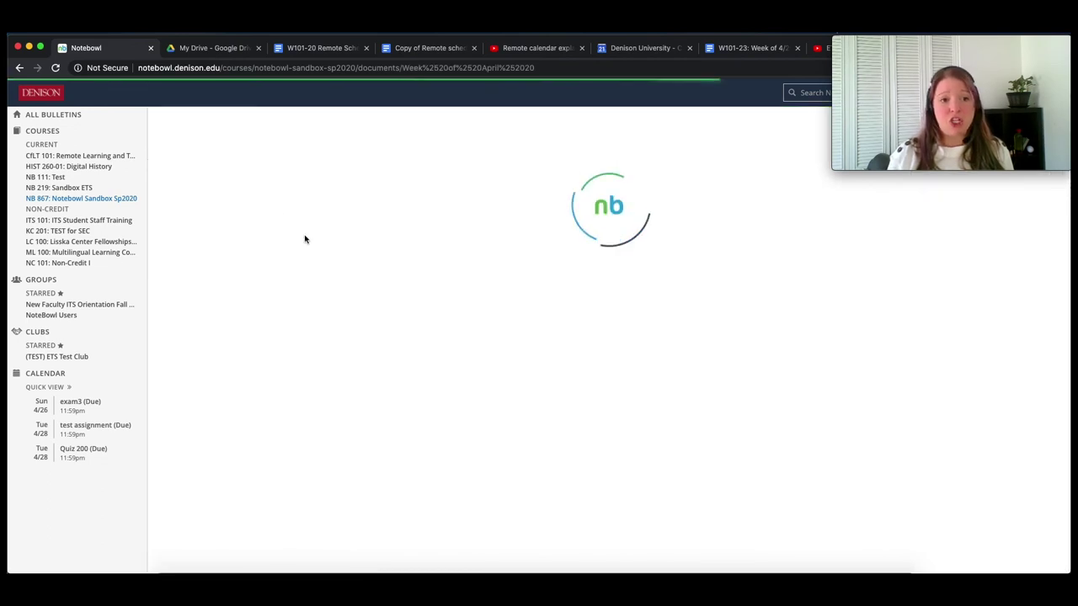
# - Add an external link with the pasted Google Docs URL, titled 'Assignment description', to the folder
pyautogui.click(193, 208)
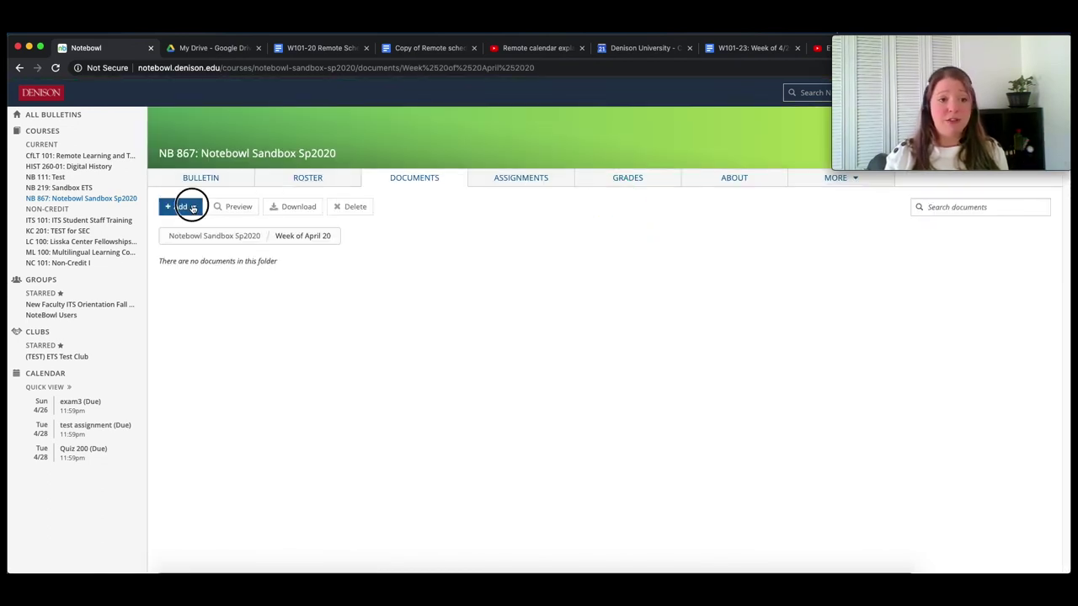
pyautogui.click(182, 252)
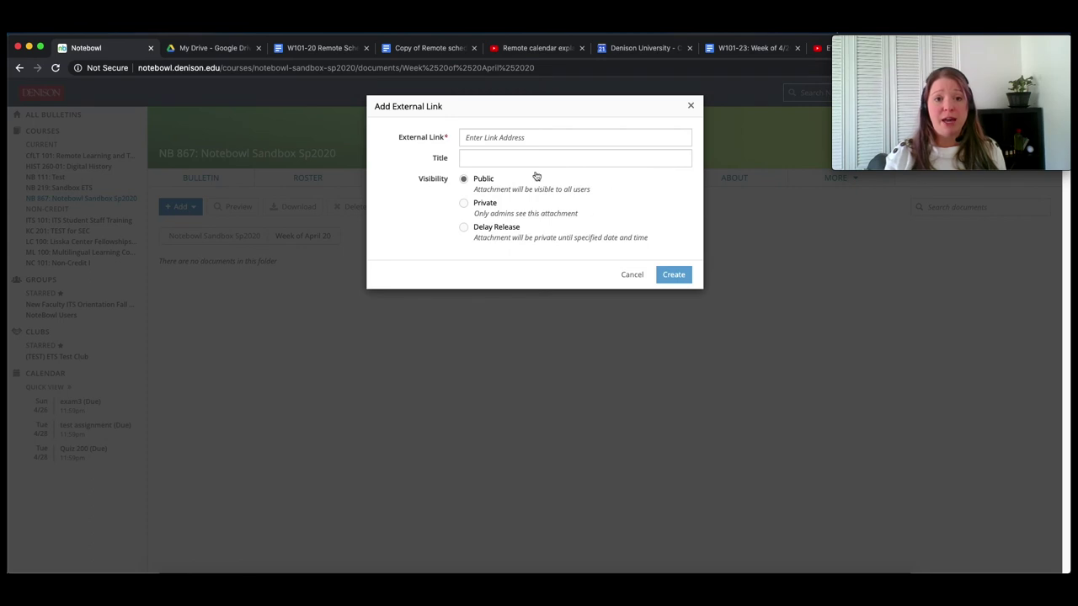
pyautogui.click(519, 142)
pyautogui.click(515, 157)
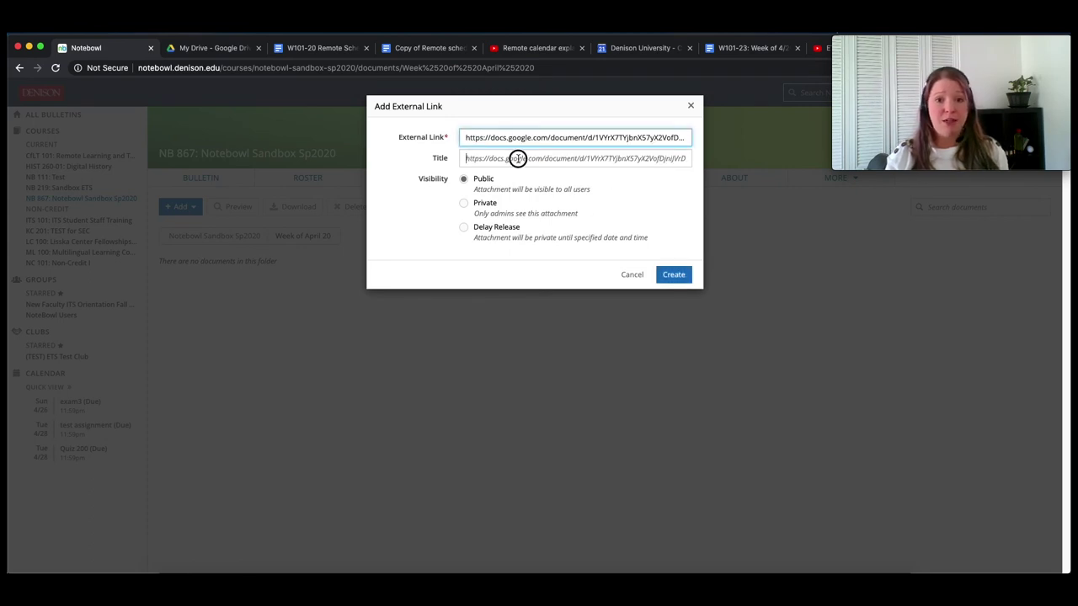
pyautogui.write('Assignment description')
pyautogui.click(662, 277)
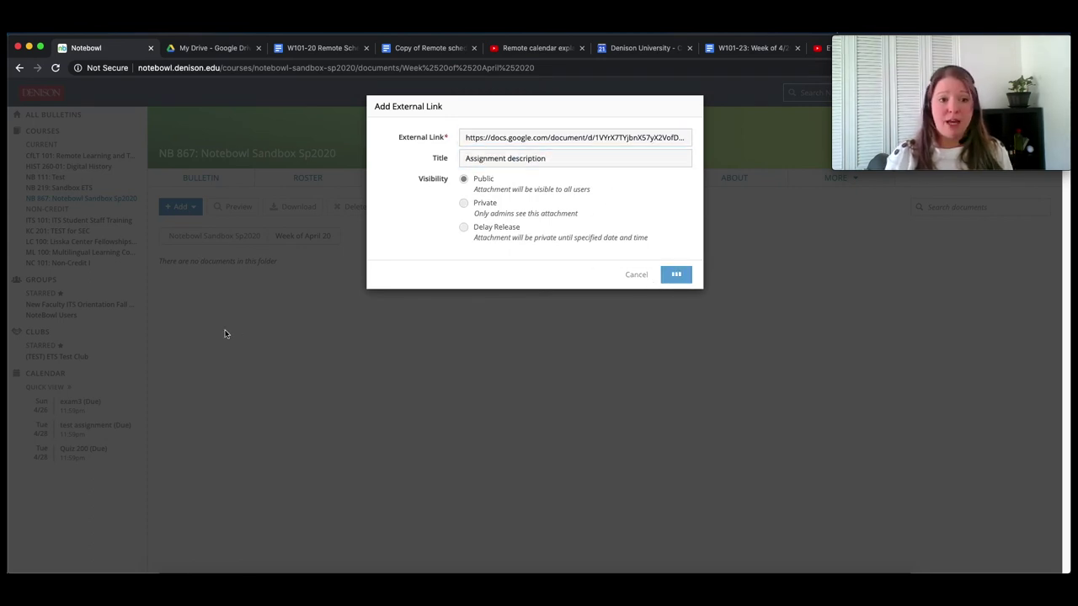